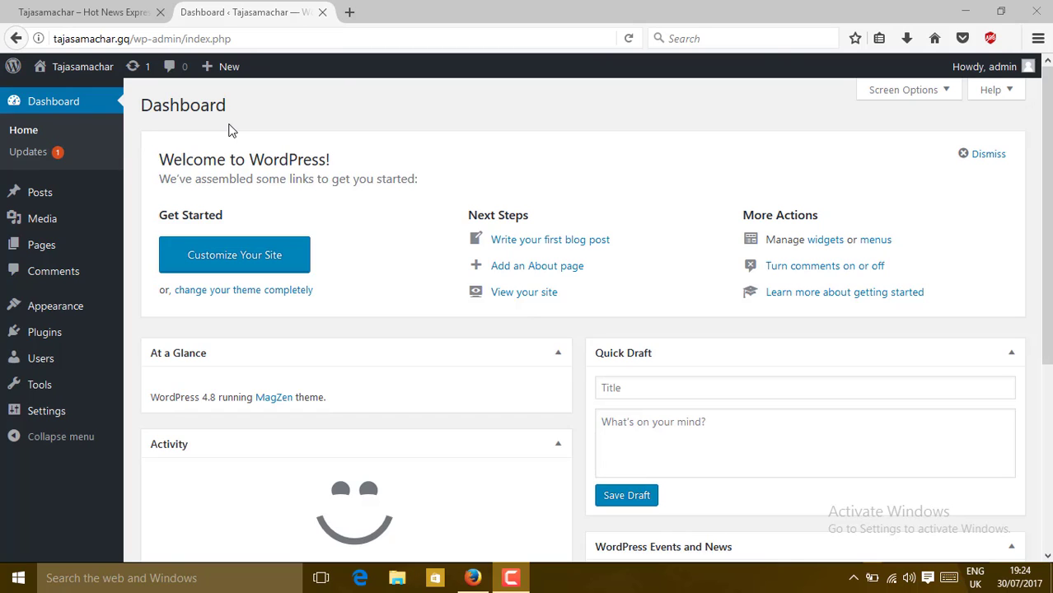
# - Search the plugin directory under Plugins > Add New for 'facebook instant article'
pyautogui.moveTo(51, 329)
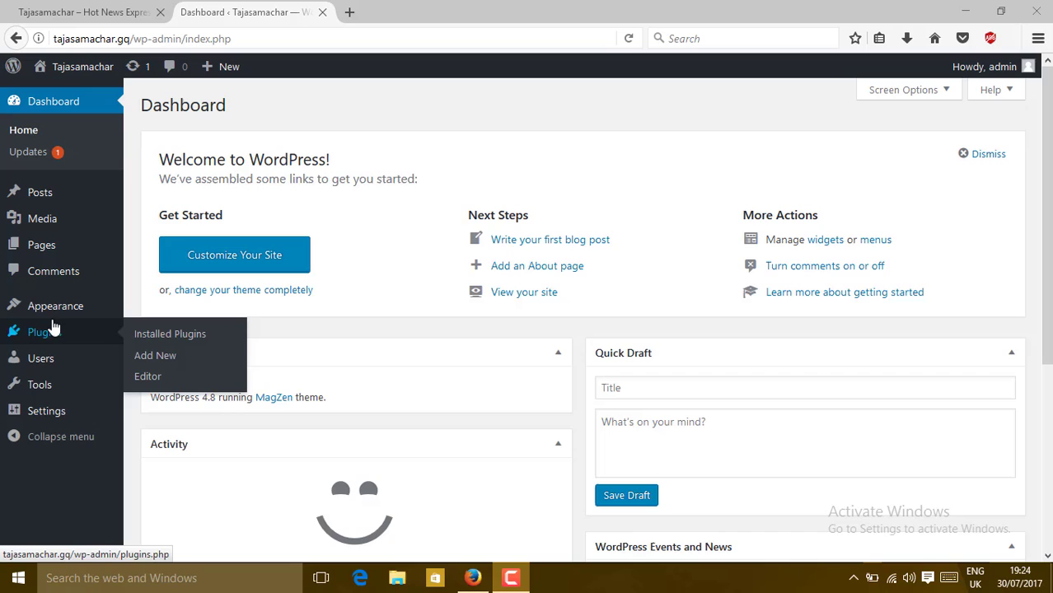
pyautogui.click(52, 331)
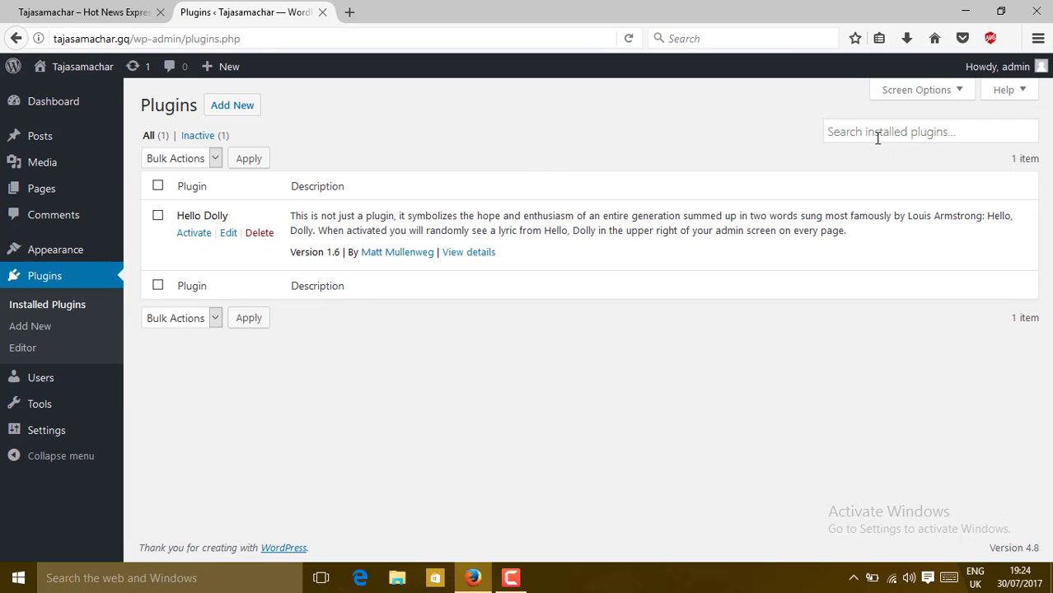
pyautogui.click(878, 138)
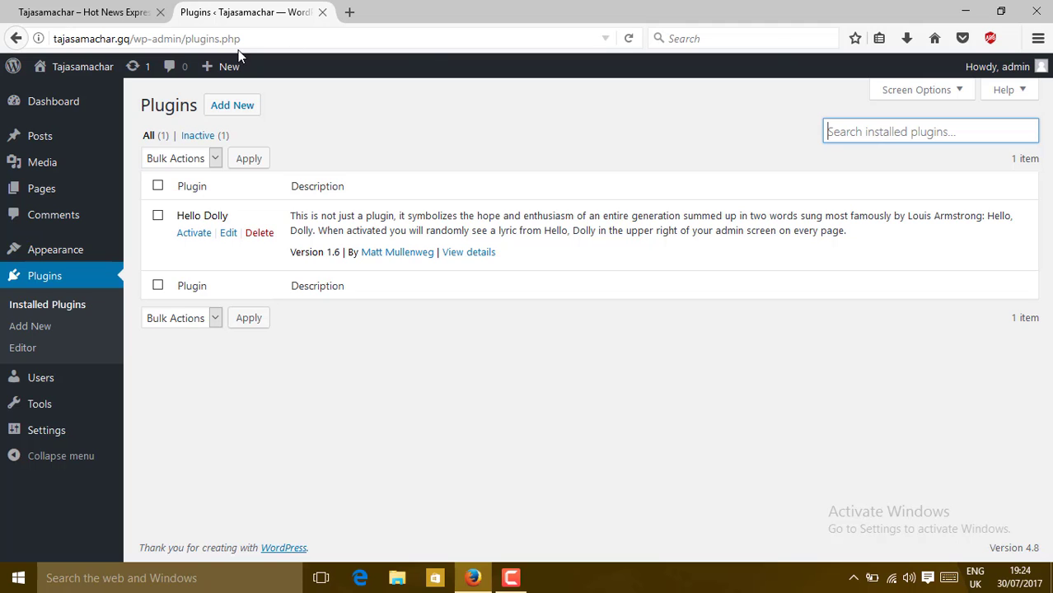
pyautogui.click(221, 105)
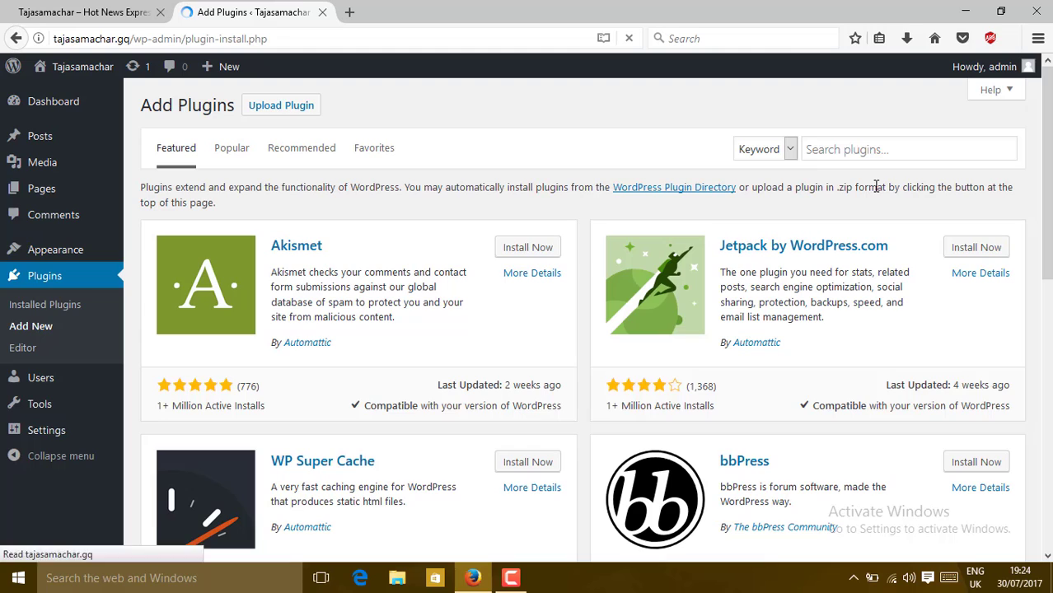
pyautogui.click(888, 157)
pyautogui.write('fac')
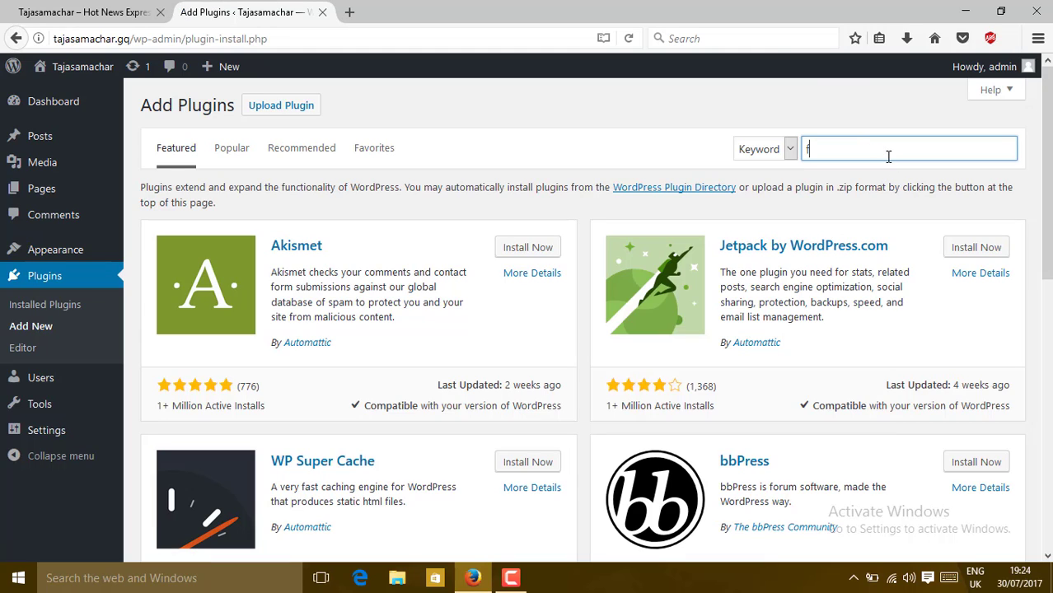
pyautogui.write('ebook instant article')
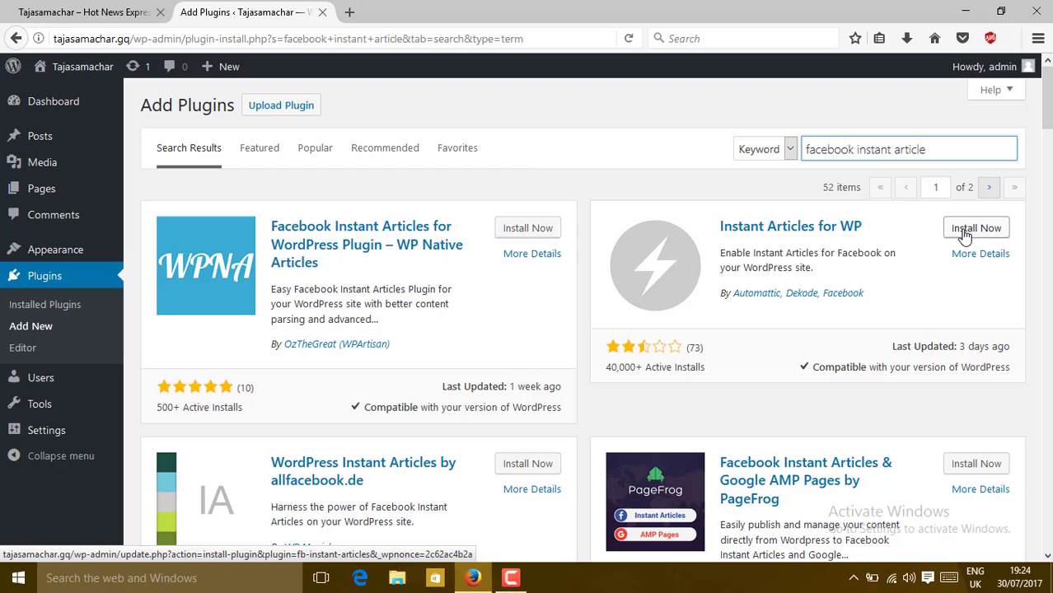
# - Install the Instant Articles for WP plugin and activate it
pyautogui.click(965, 235)
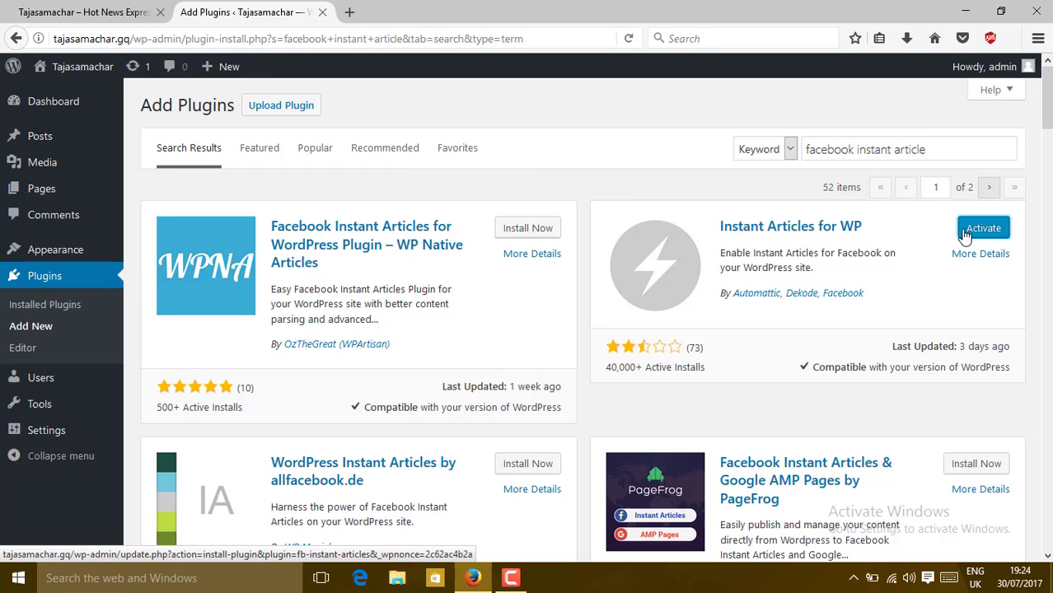
pyautogui.click(978, 235)
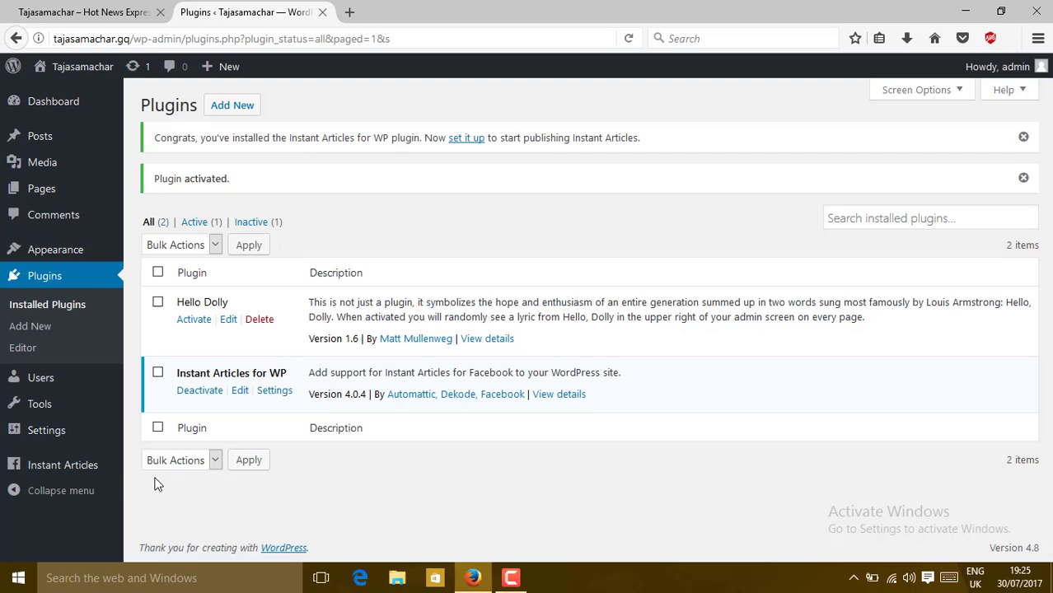
# - From the Instant Articles settings, follow the 'these instructions' link to Facebook's sign-up page
pyautogui.click(40, 465)
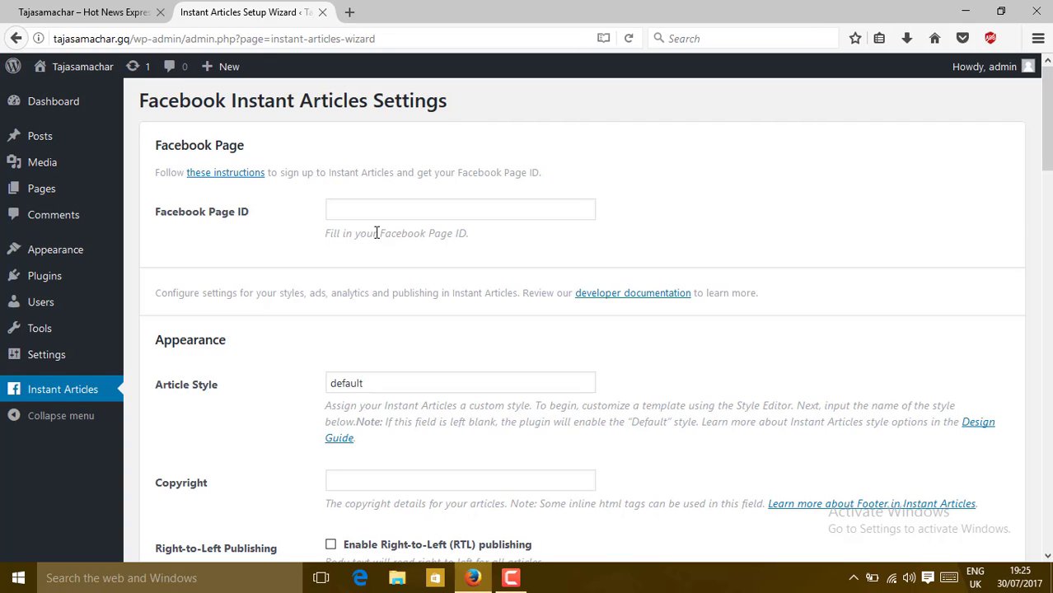
pyautogui.click(224, 174)
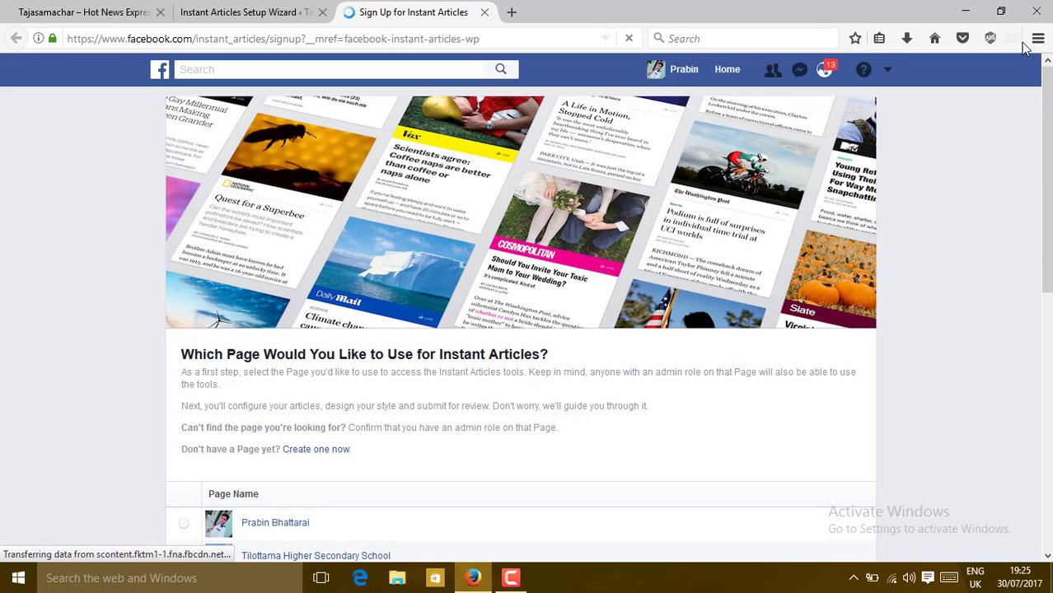
# - Look over the listed Pages, then choose to create a new Facebook Page
pyautogui.scroll(-7, 520, 322)
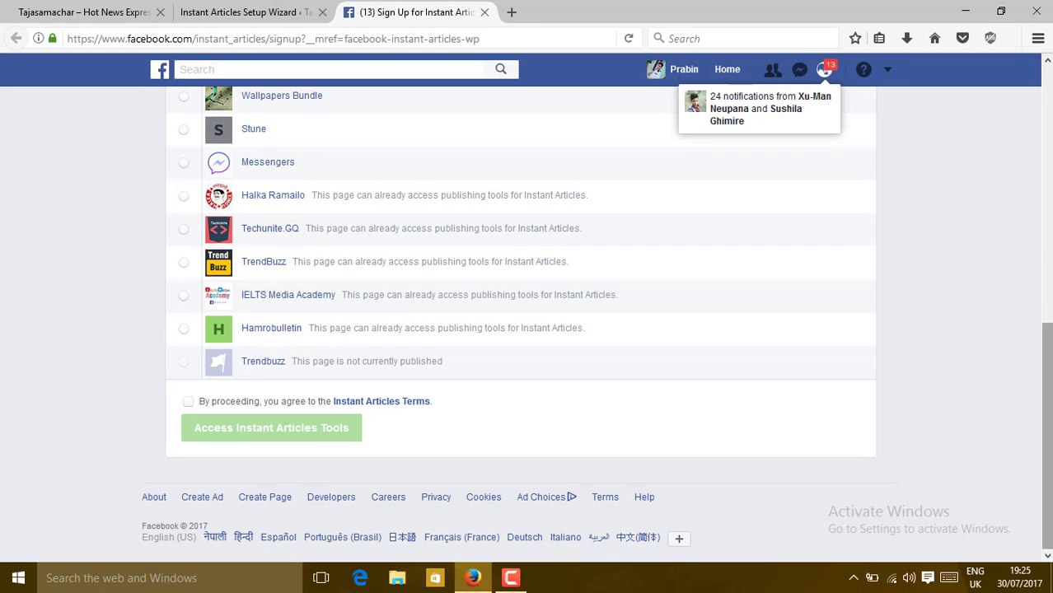
pyautogui.scroll(2, 1047, 371)
pyautogui.scroll(4, 1047, 371)
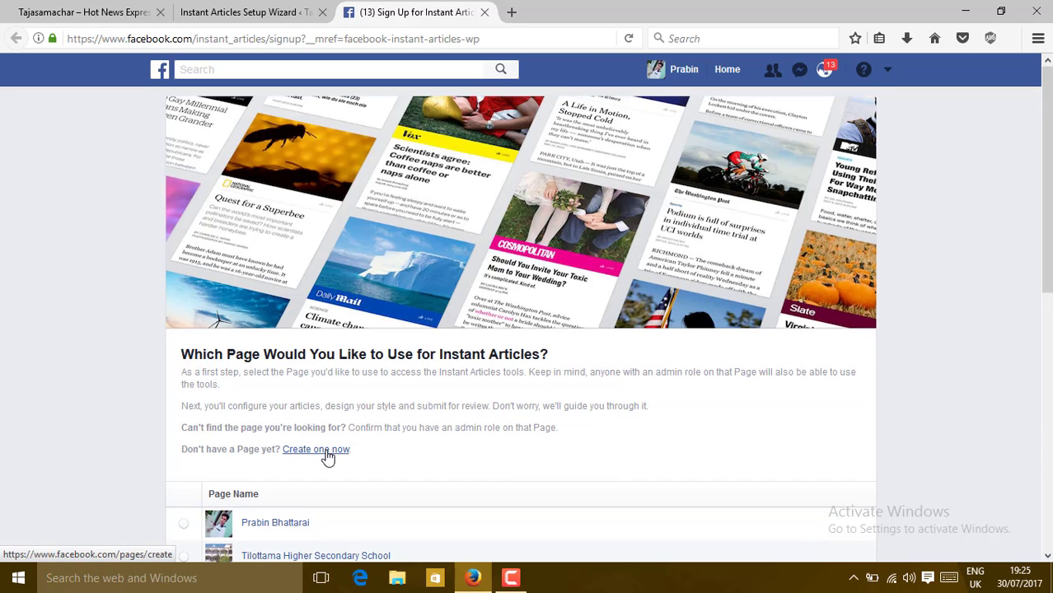
pyautogui.click(328, 453)
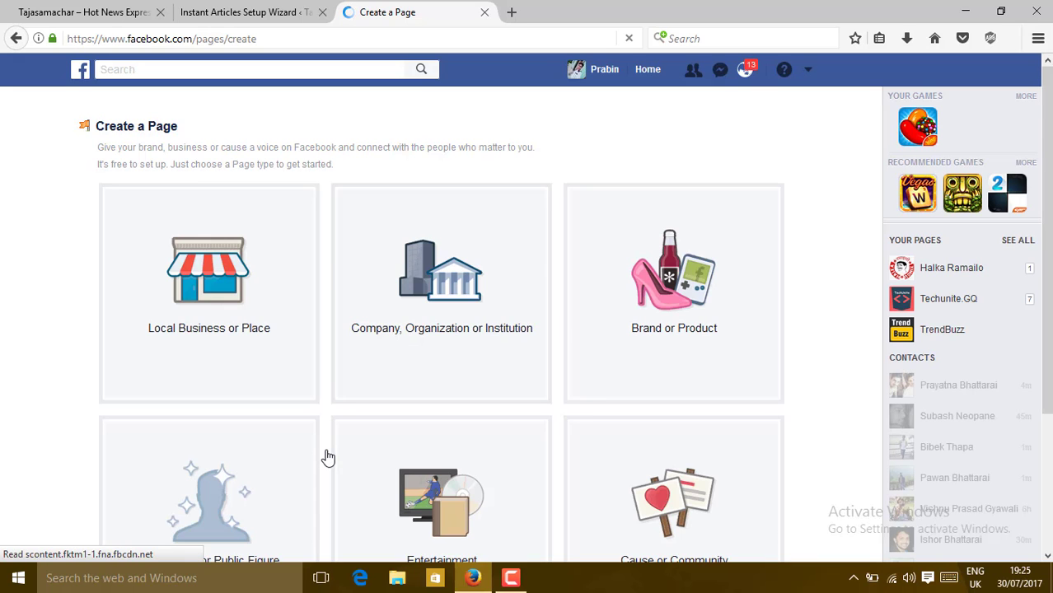
# - Create an Education organization Page named 'Tajasamachar', then close the tab back to WordPress
pyautogui.click(456, 262)
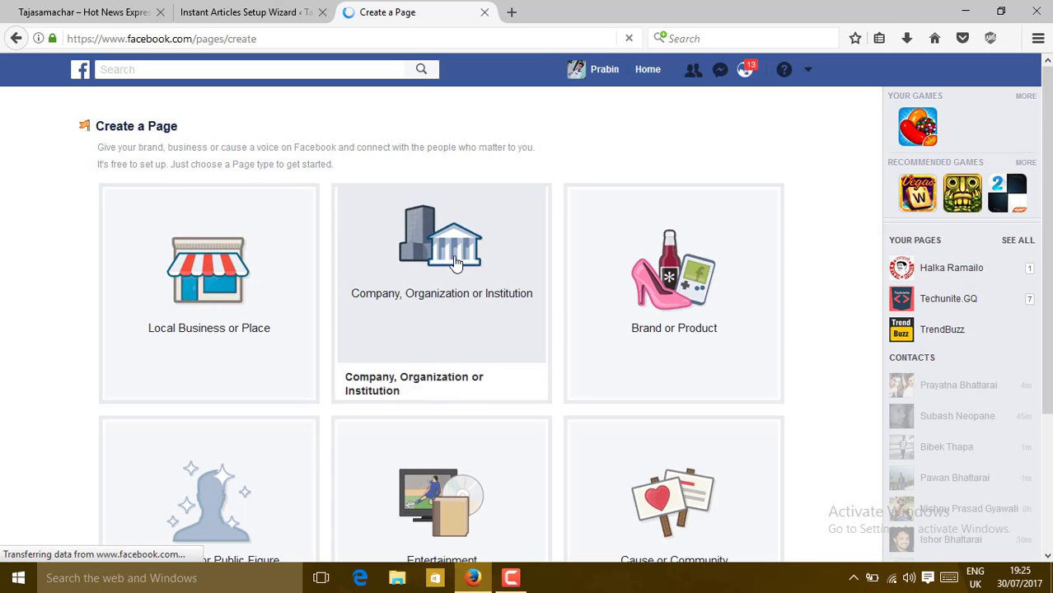
pyautogui.click(437, 258)
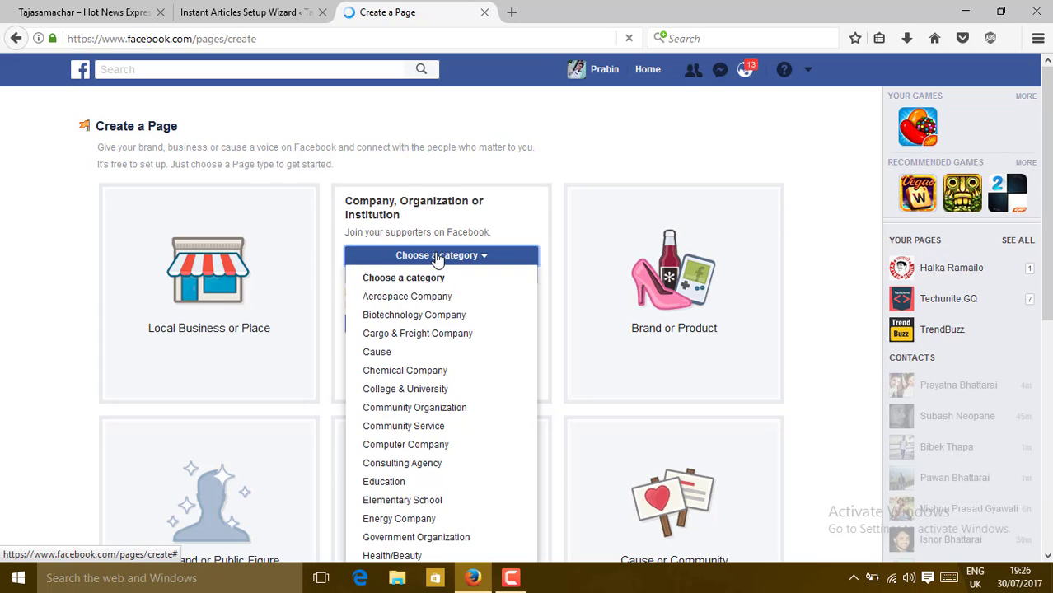
pyautogui.scroll(-5, 571, 363)
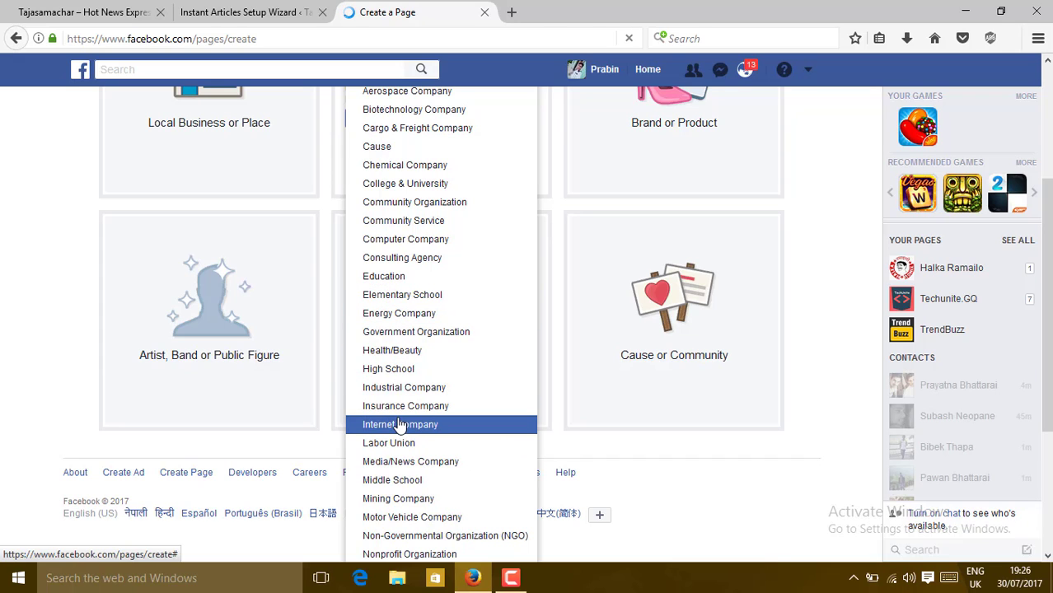
pyautogui.click(391, 277)
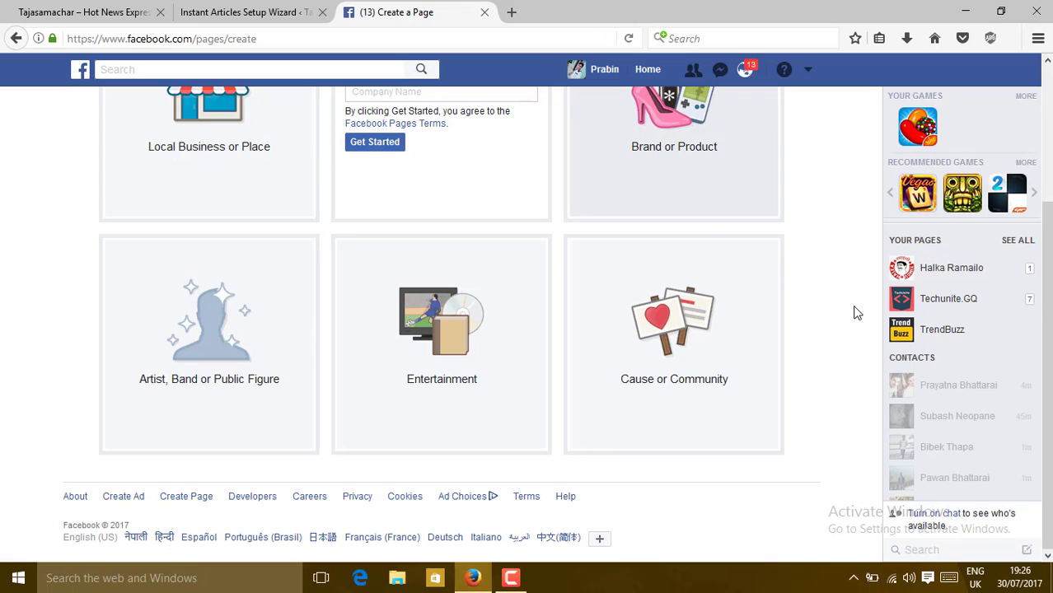
pyautogui.scroll(3, 396, 264)
pyautogui.click(392, 239)
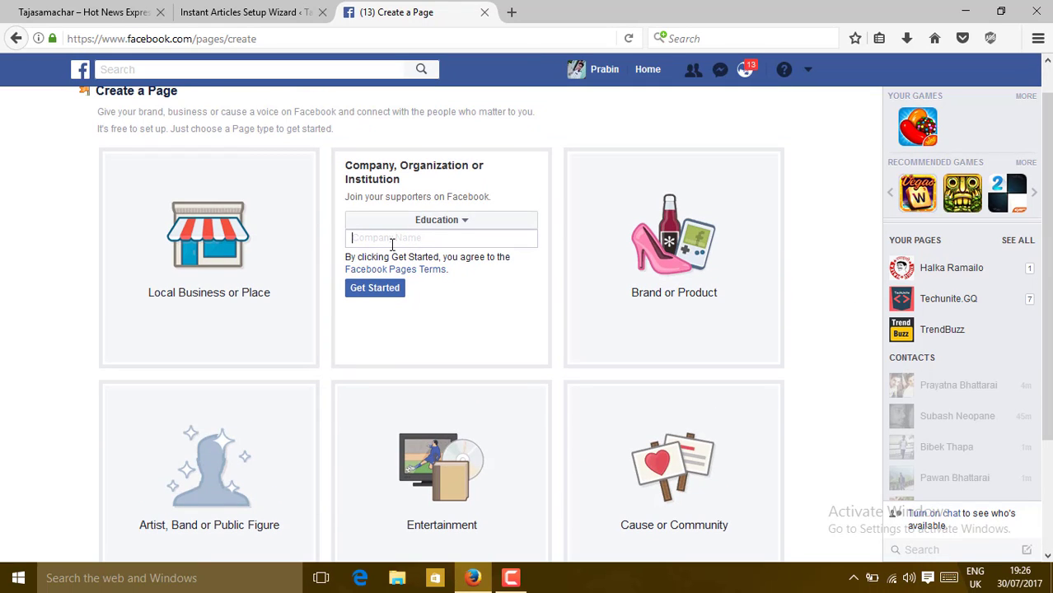
pyautogui.write('Tajasamachar')
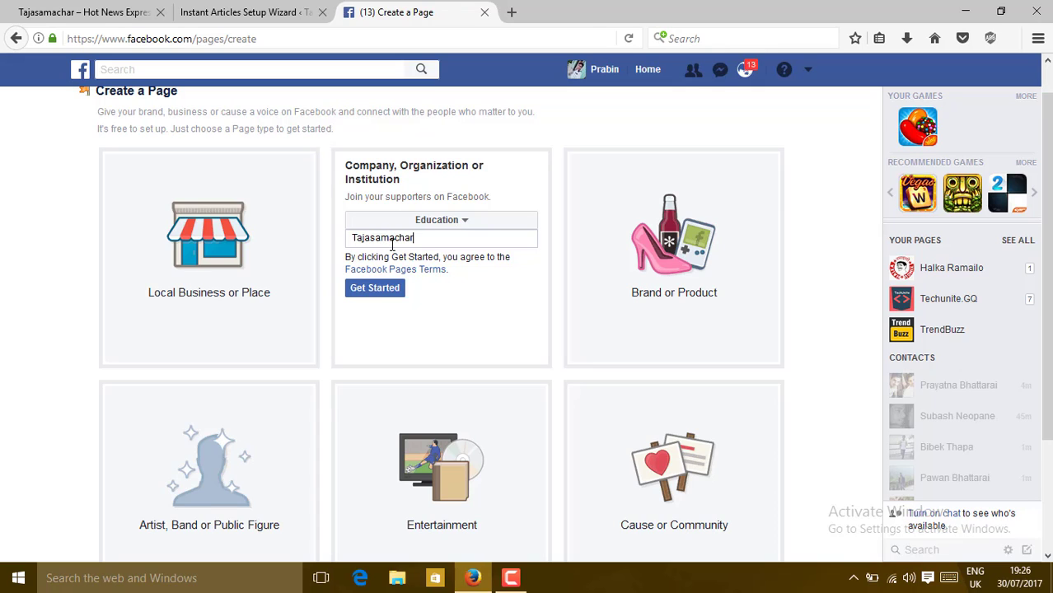
pyautogui.click(384, 297)
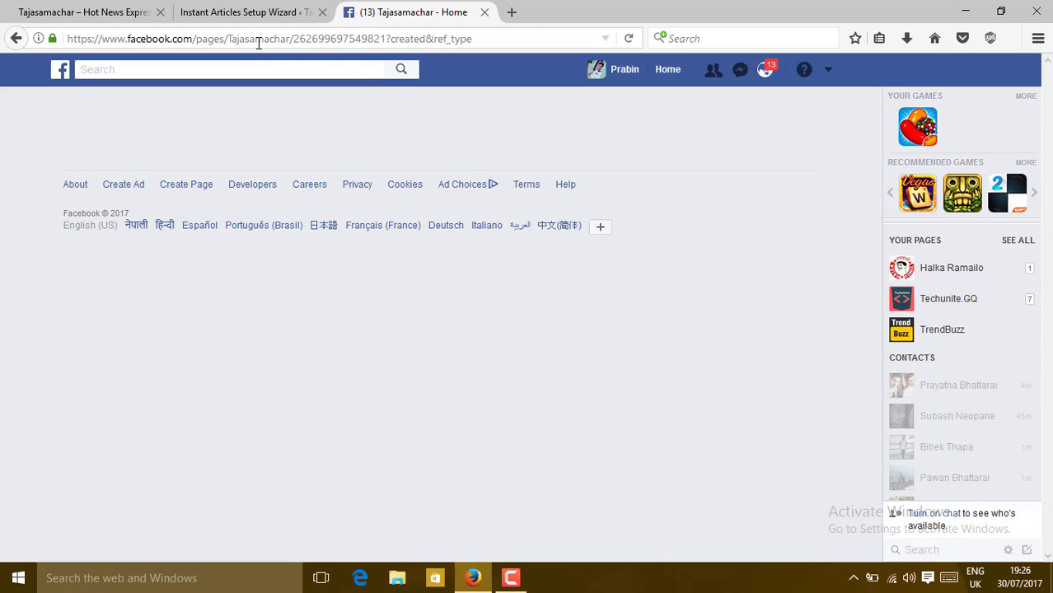
pyautogui.click(485, 12)
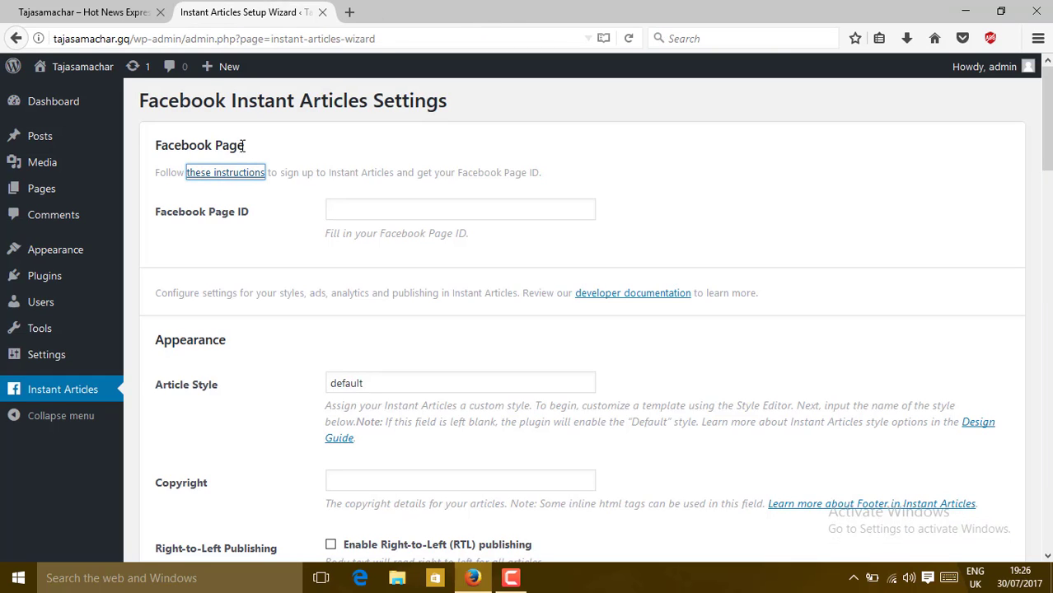
# - Reopen Facebook's Instant Articles sign-up via the 'these instructions' link under Facebook Page
pyautogui.click(227, 173)
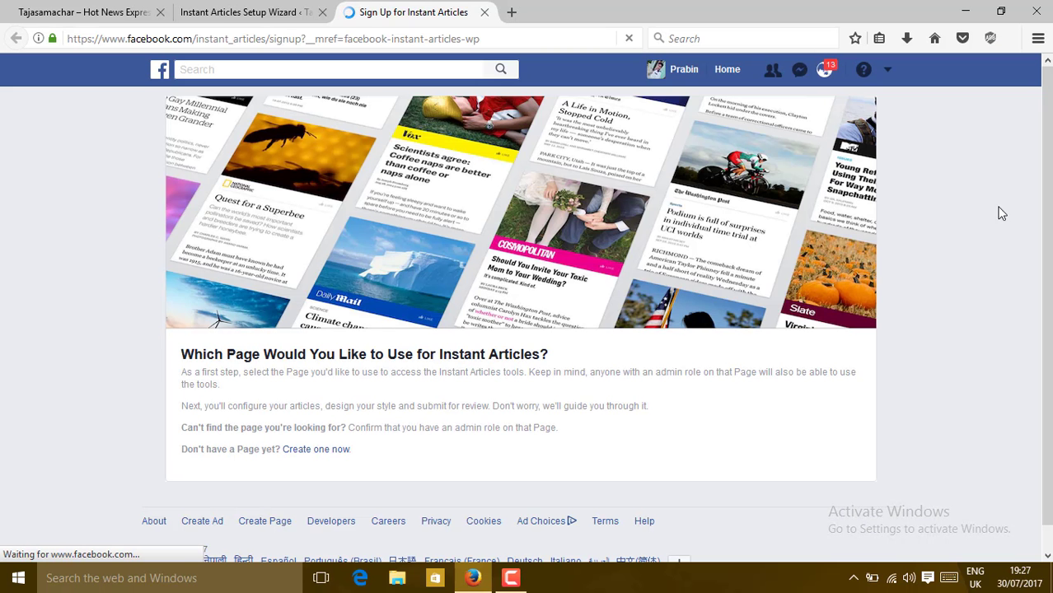
# - Choose the Tajasamachar Page, accept the Instant Articles Terms, and request access to the tools
pyautogui.scroll(-5, 999, 211)
pyautogui.scroll(-3, 521, 313)
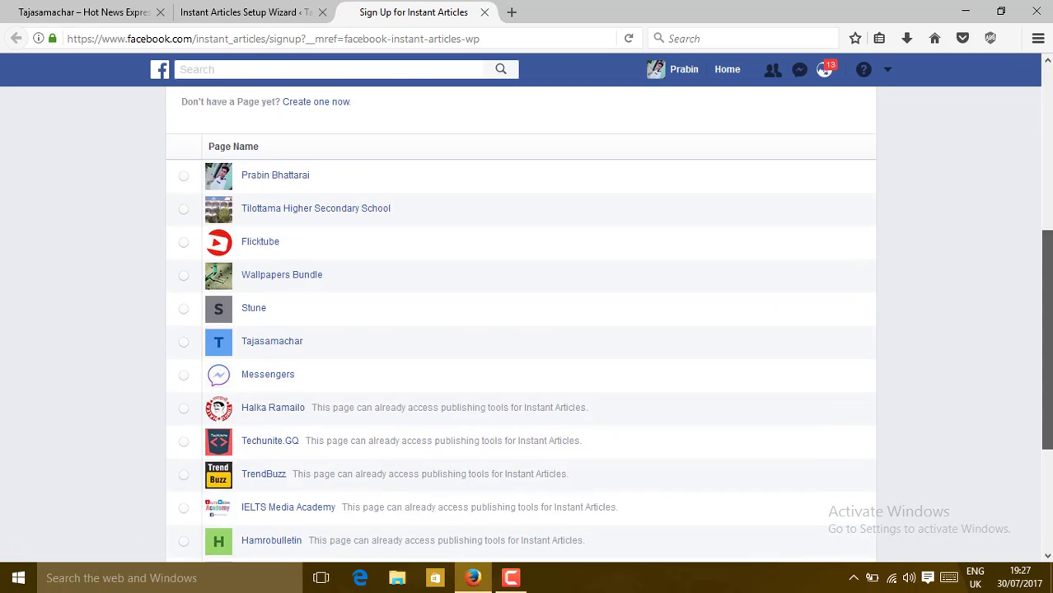
pyautogui.scroll(-3, 1050, 349)
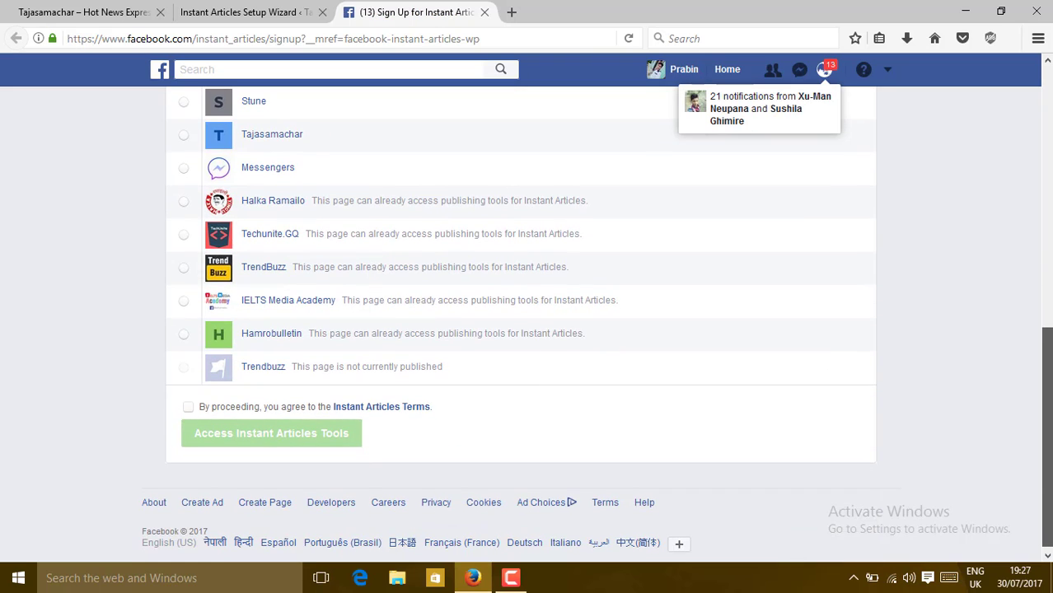
pyautogui.scroll(3, 1049, 349)
pyautogui.moveTo(1050, 349); pyautogui.dragTo(1045, 302)
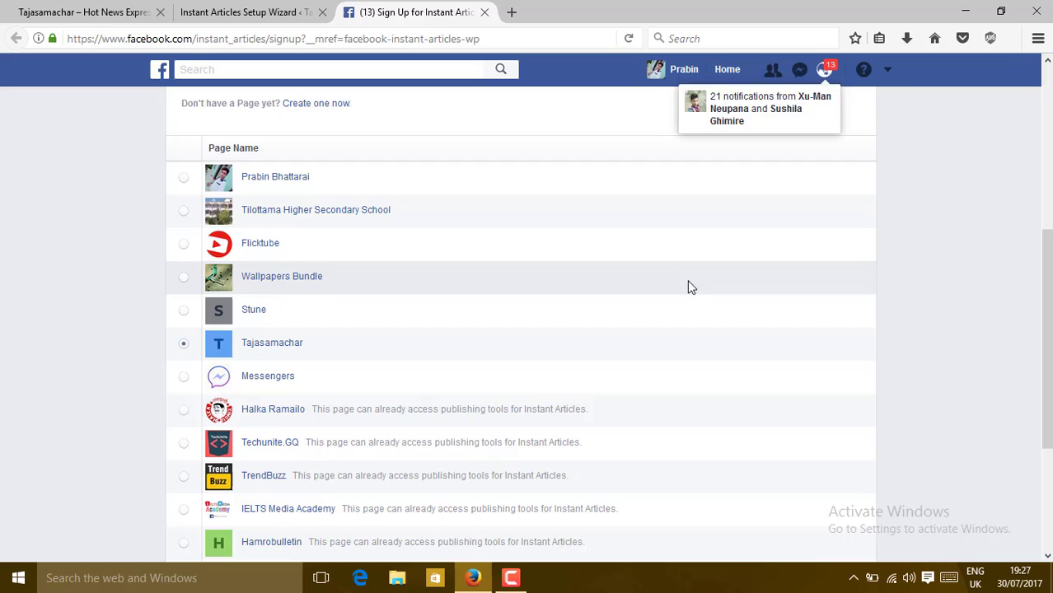
pyautogui.scroll(-4, 690, 286)
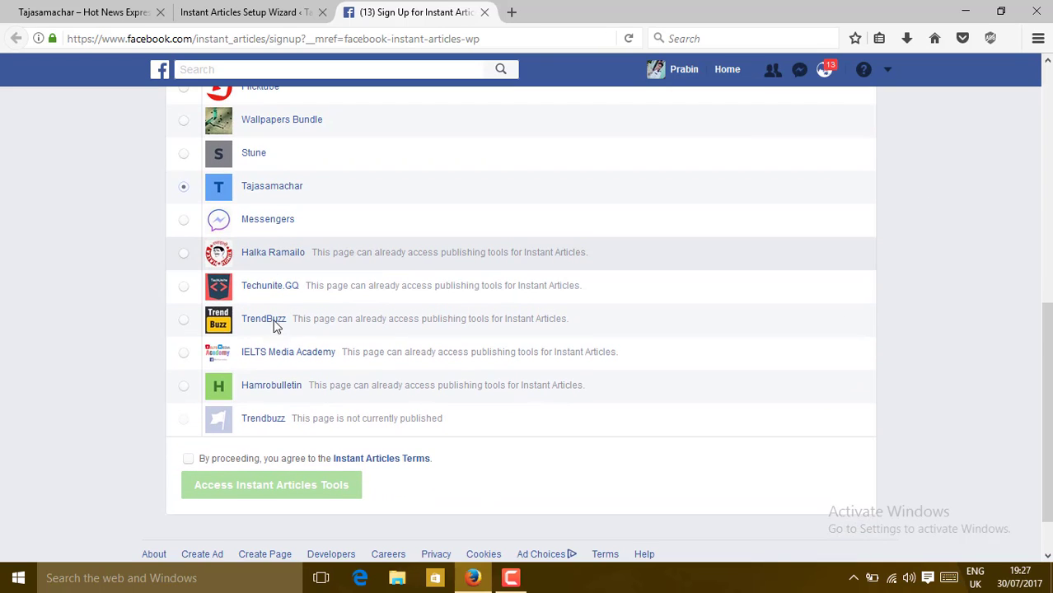
pyautogui.click(188, 460)
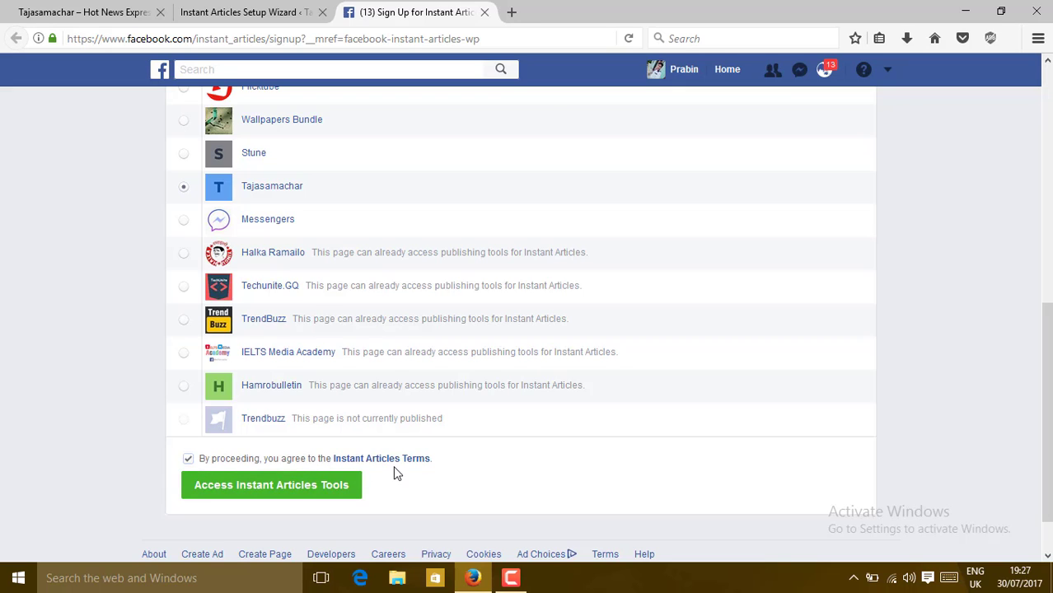
pyautogui.click(243, 486)
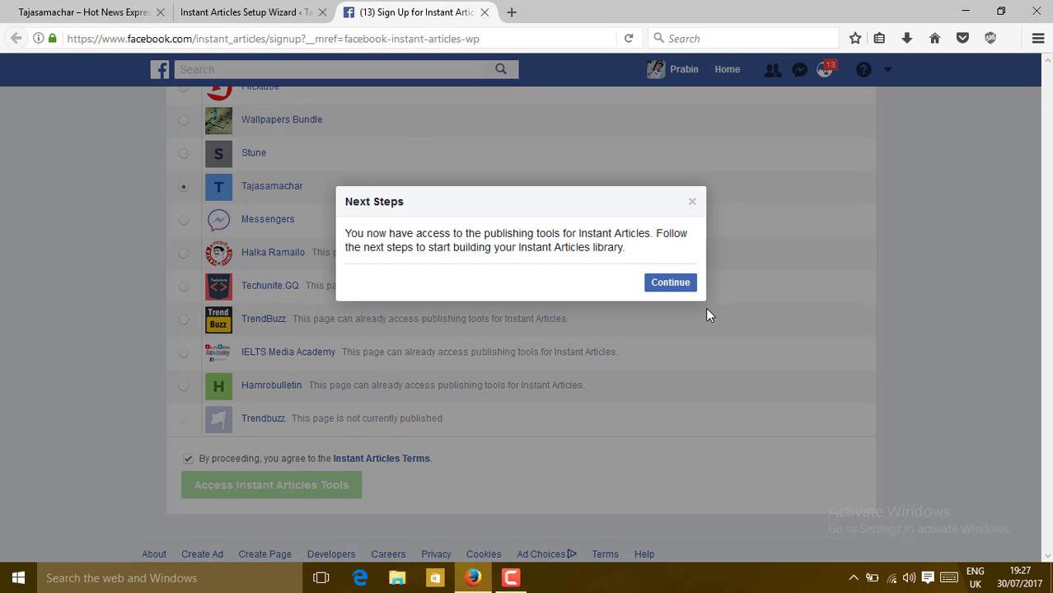
# - Copy the Tajasamachar Page's numeric ID from the address bar, then return to the WordPress tab
pyautogui.click(675, 287)
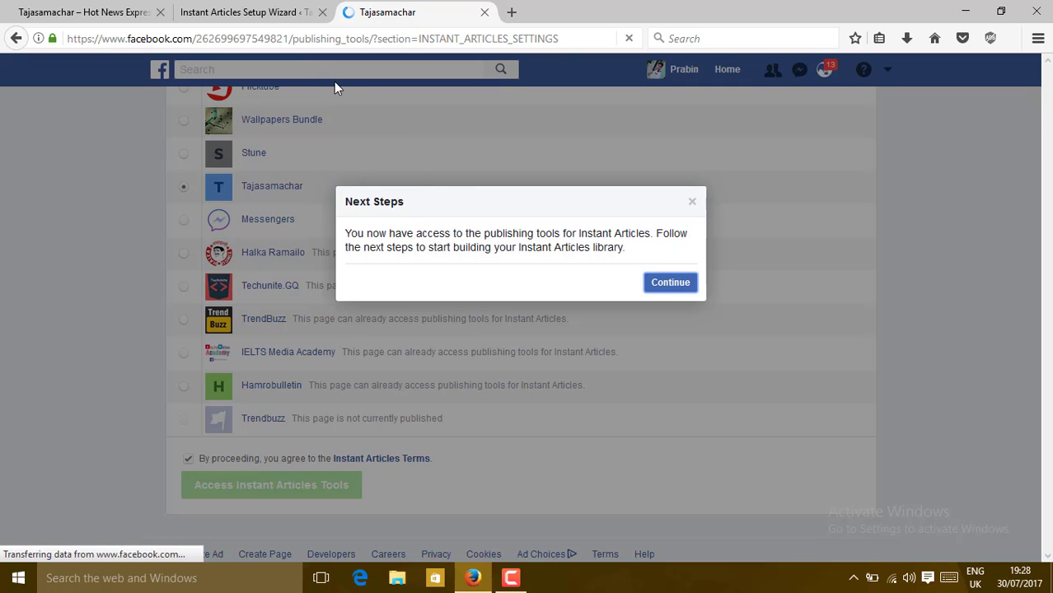
pyautogui.moveTo(289, 39); pyautogui.dragTo(196, 38)
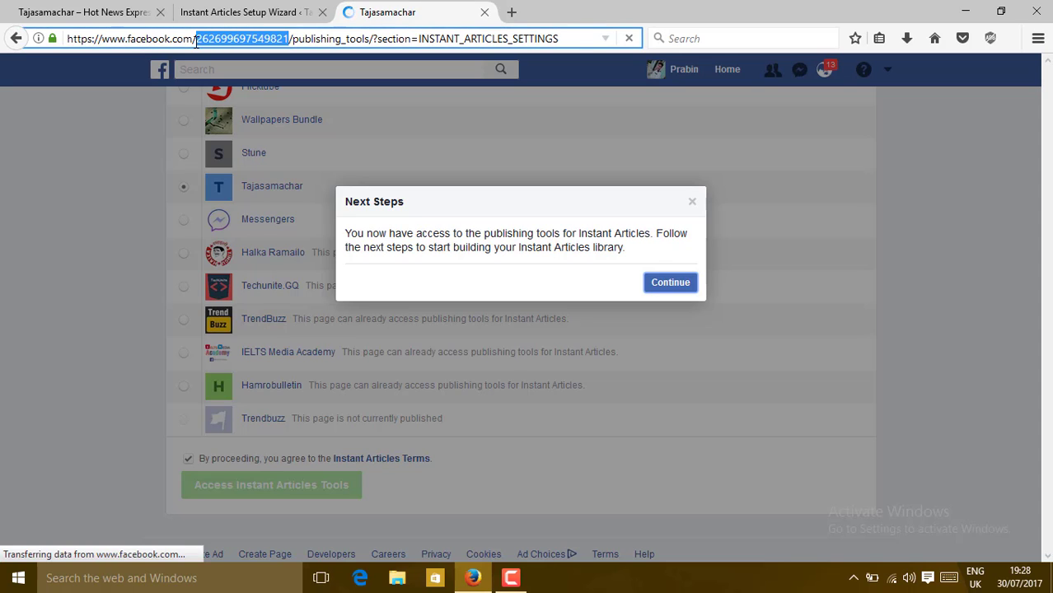
pyautogui.rightClick(268, 36)
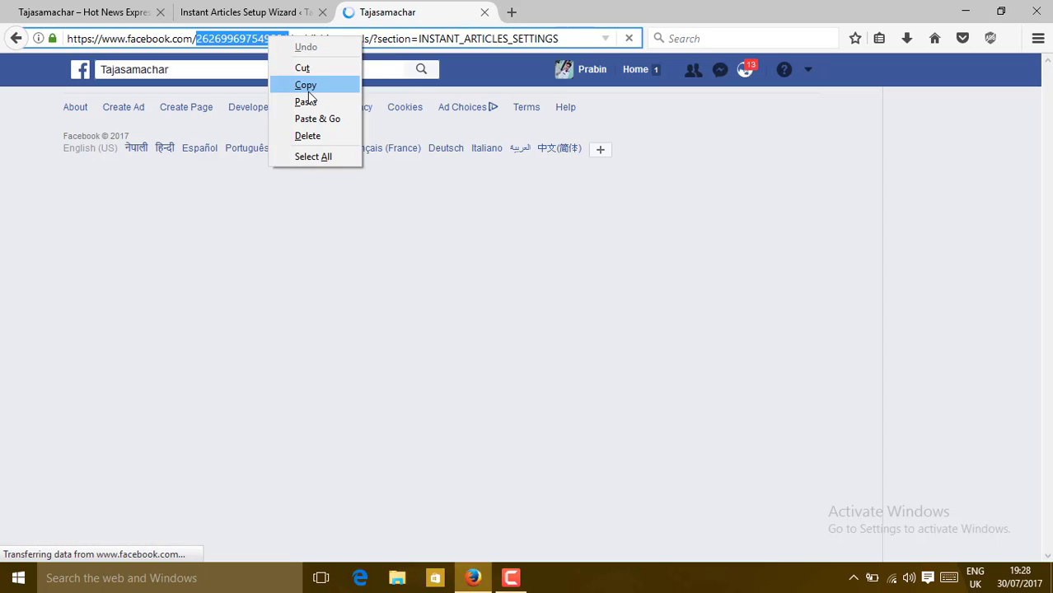
pyautogui.click(308, 89)
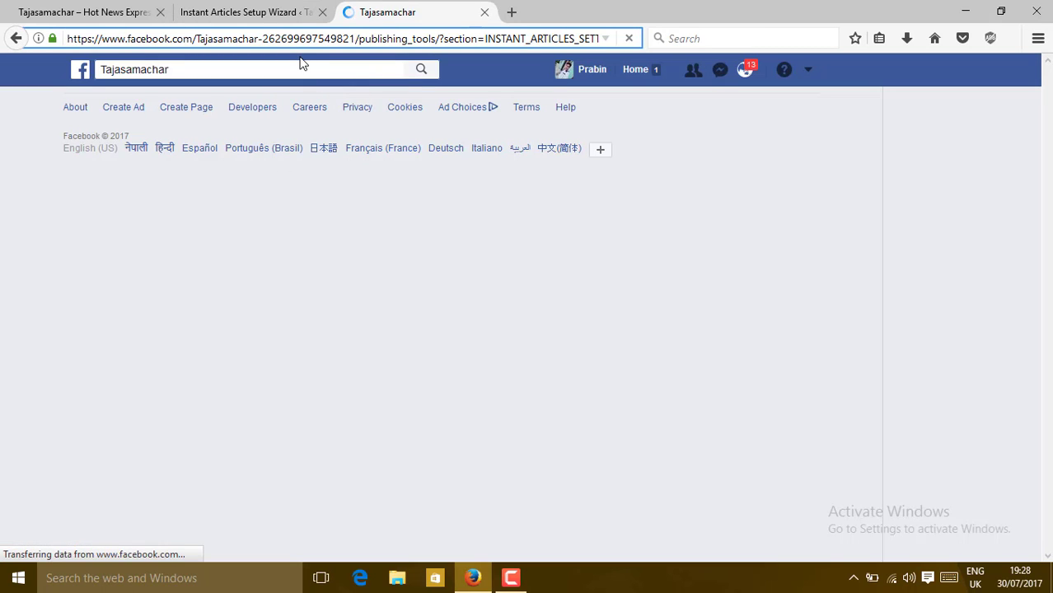
pyautogui.moveTo(263, 39); pyautogui.dragTo(346, 41)
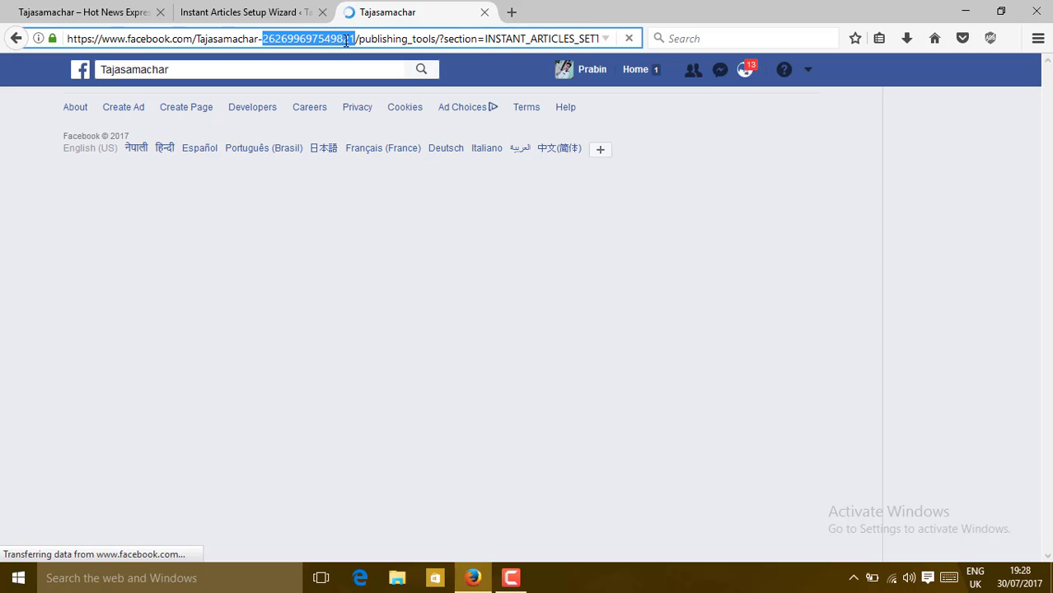
pyautogui.rightClick(347, 41)
pyautogui.click(378, 89)
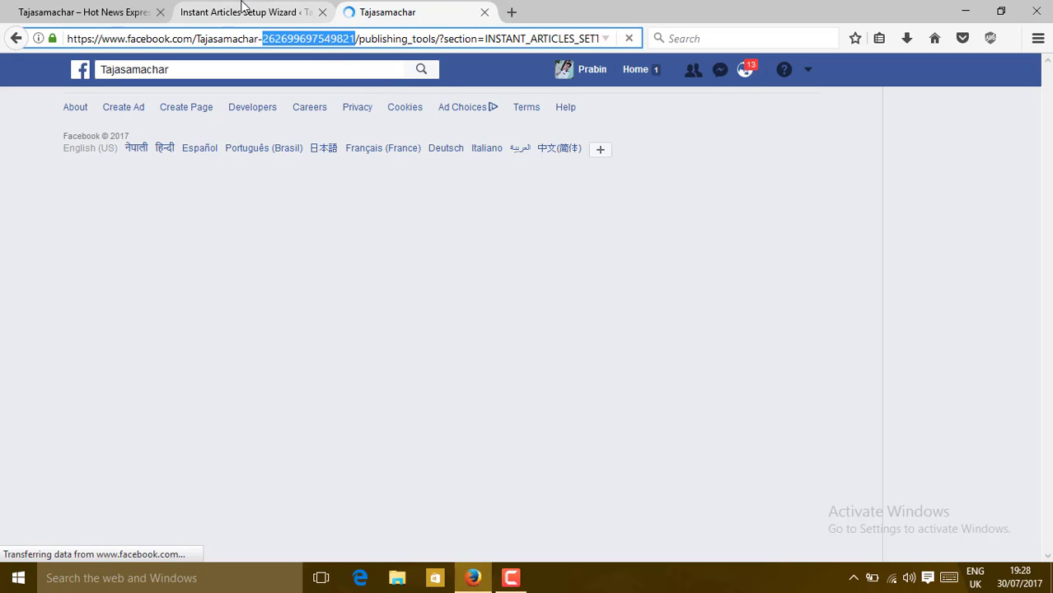
pyautogui.click(244, 12)
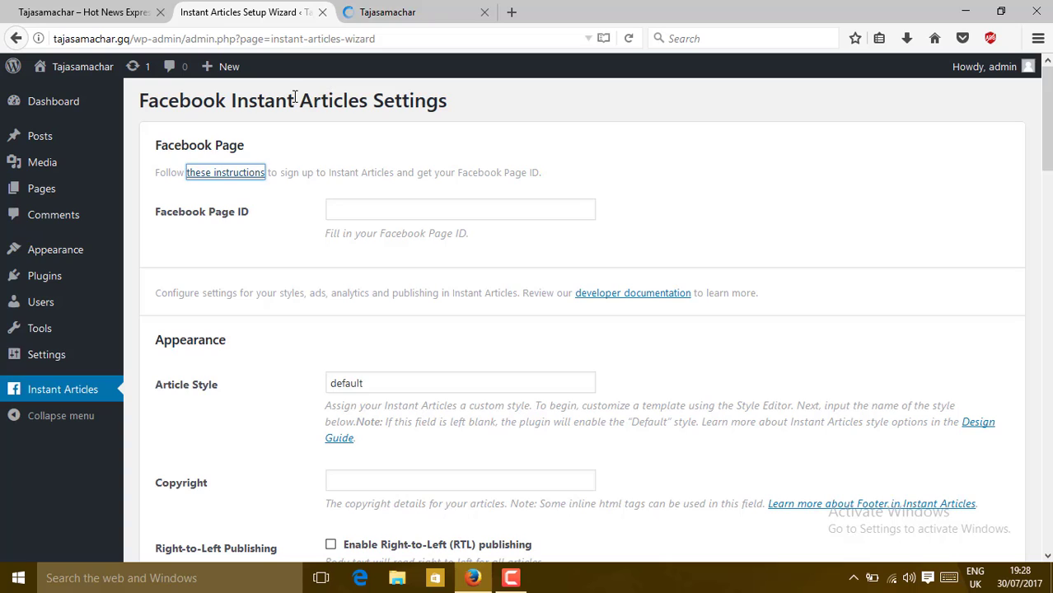
# - Paste the copied ID into the Facebook Page ID field, save changes, and return to Facebook
pyautogui.click(400, 214)
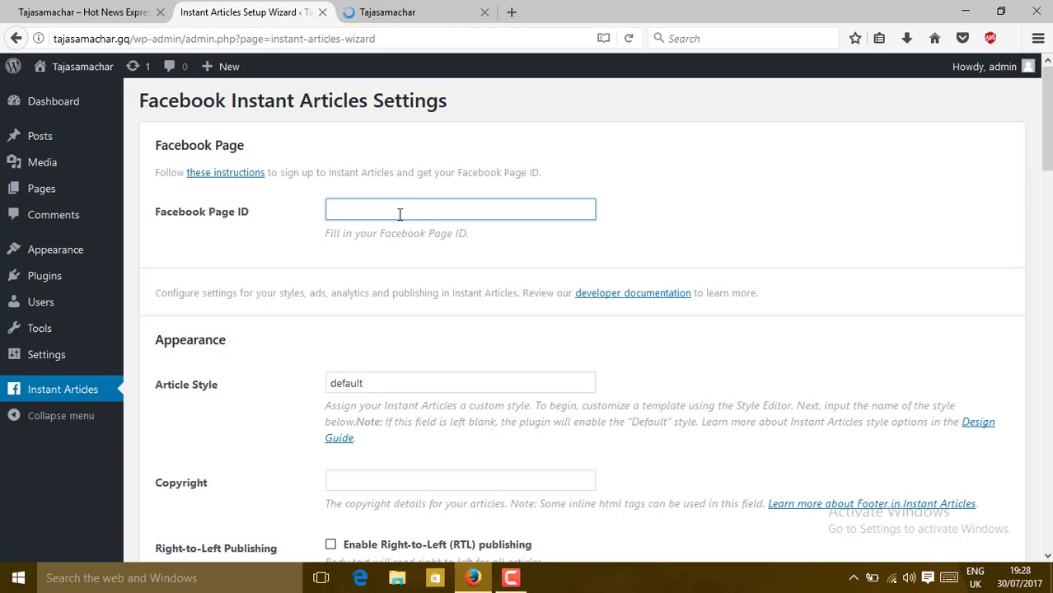
pyautogui.hotkey('ctrl', 'v')
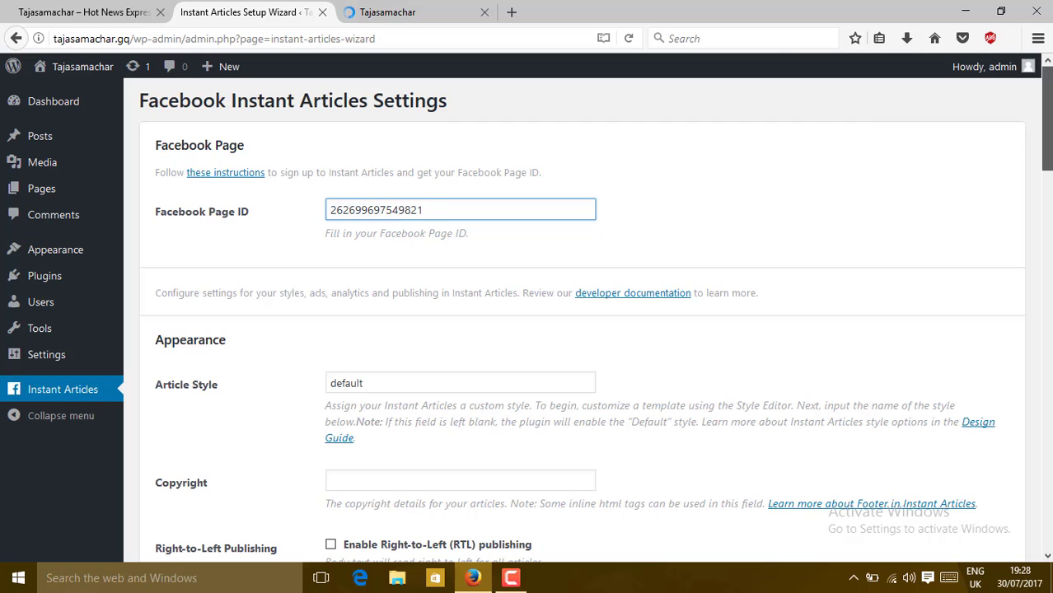
pyautogui.moveTo(1046, 123); pyautogui.dragTo(1046, 494)
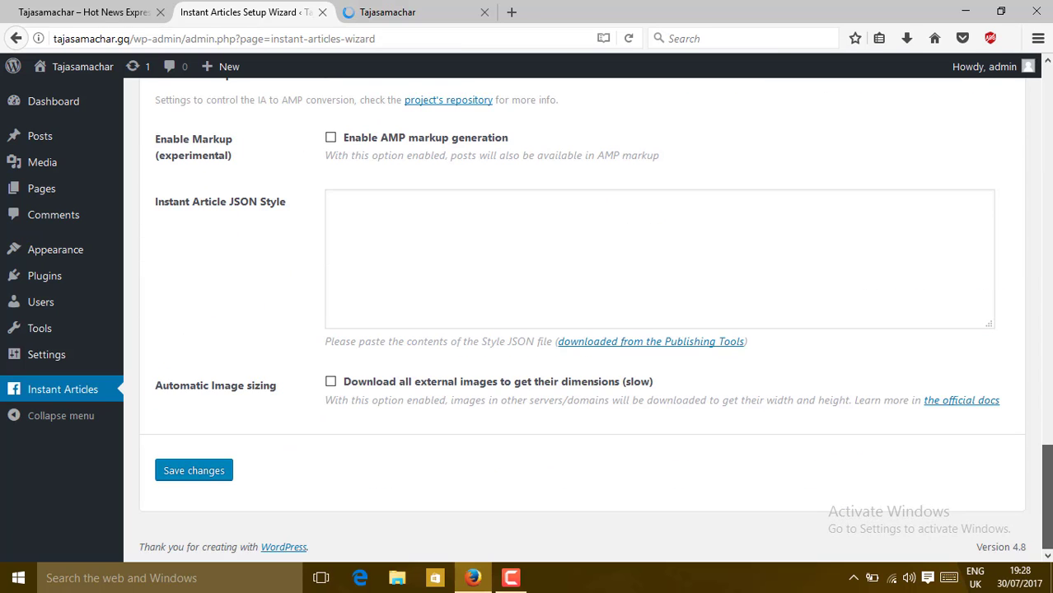
pyautogui.click(203, 474)
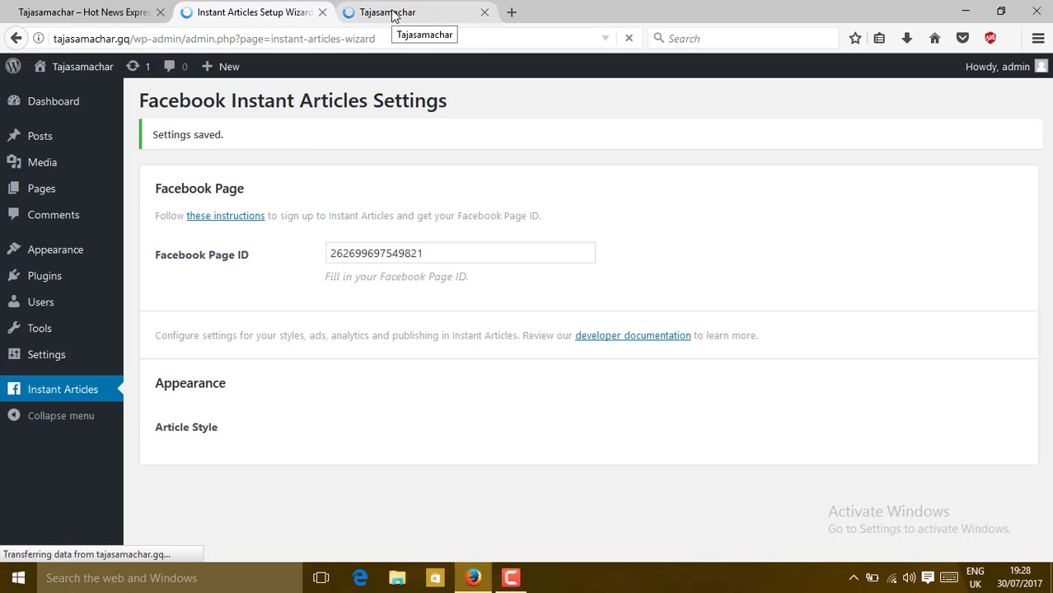
pyautogui.click(464, 8)
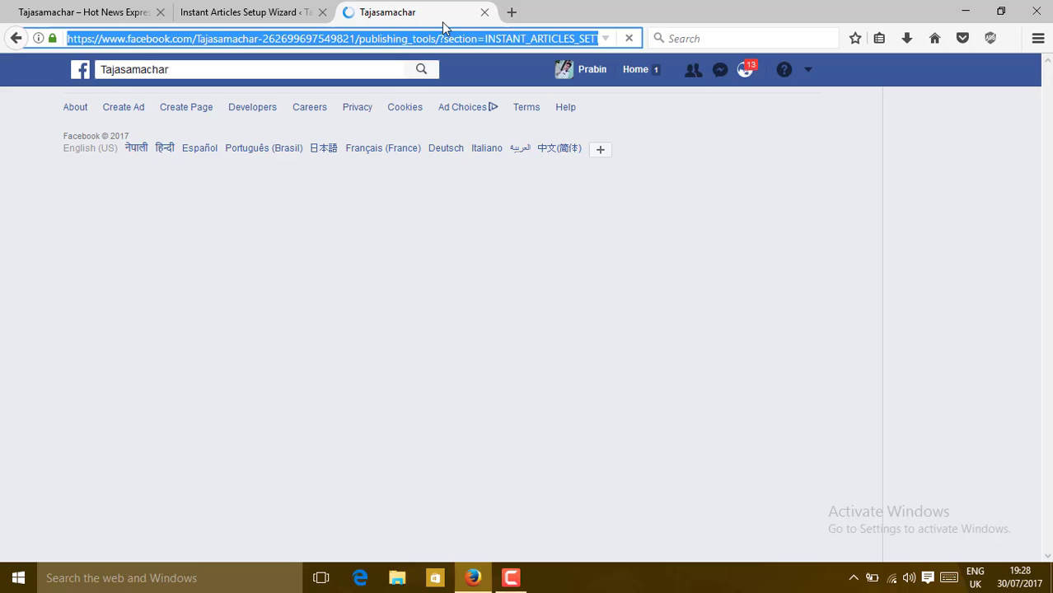
# - Open the Page's Publishing Tools and expand the Connect Your Site section
pyautogui.click(423, 38)
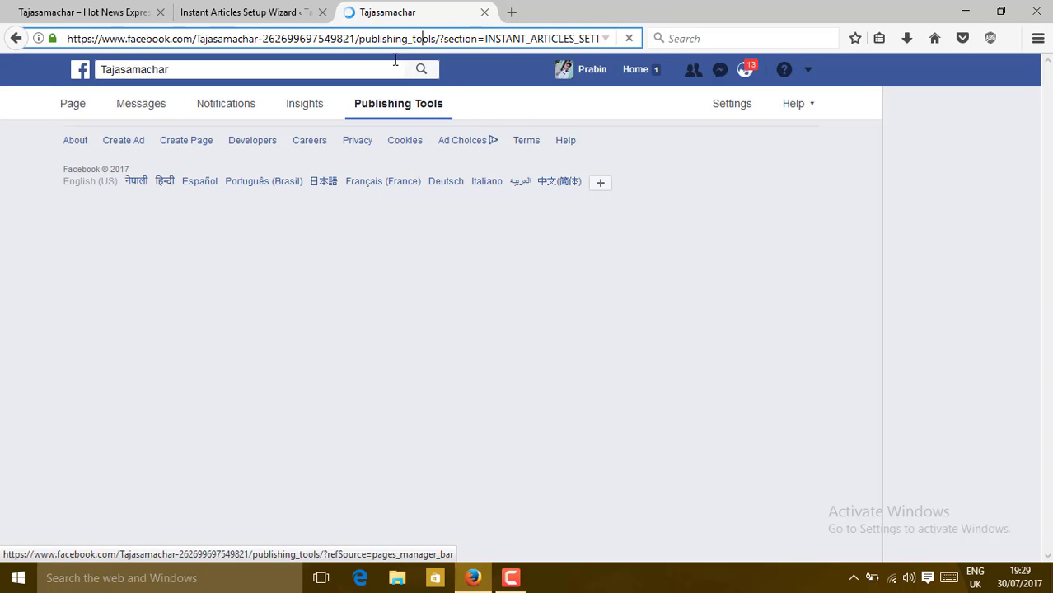
pyautogui.click(417, 38)
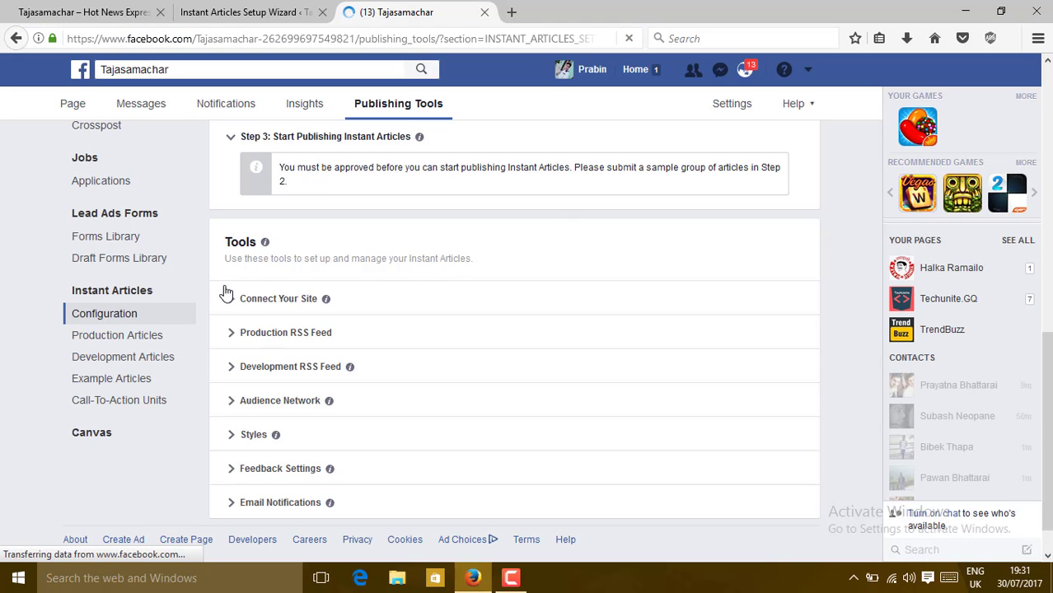
pyautogui.click(244, 301)
pyautogui.click(243, 301)
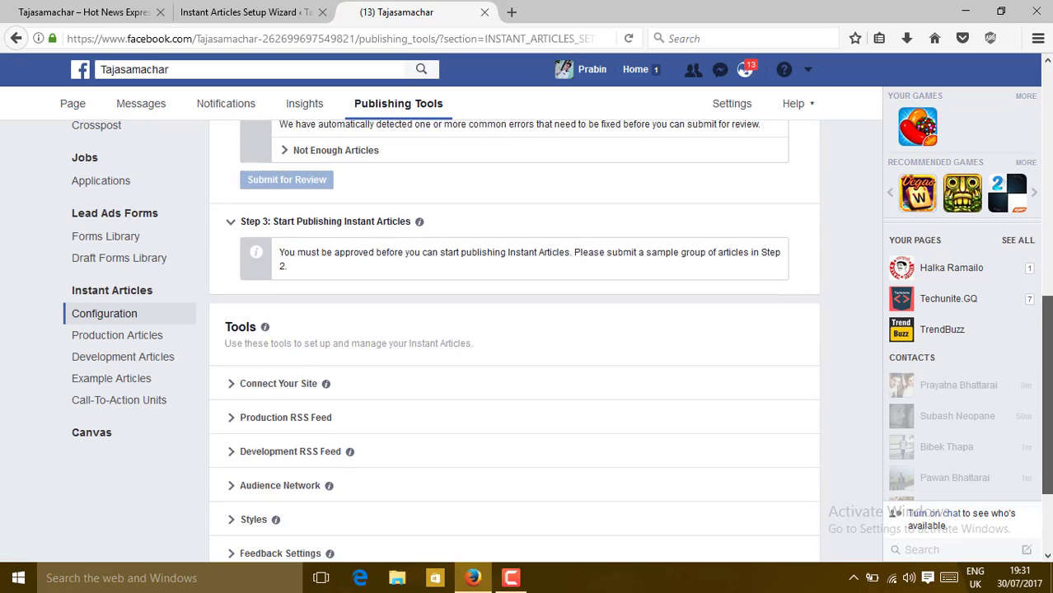
pyautogui.scroll(-1, 514, 330)
pyautogui.scroll(-2, 443, 296)
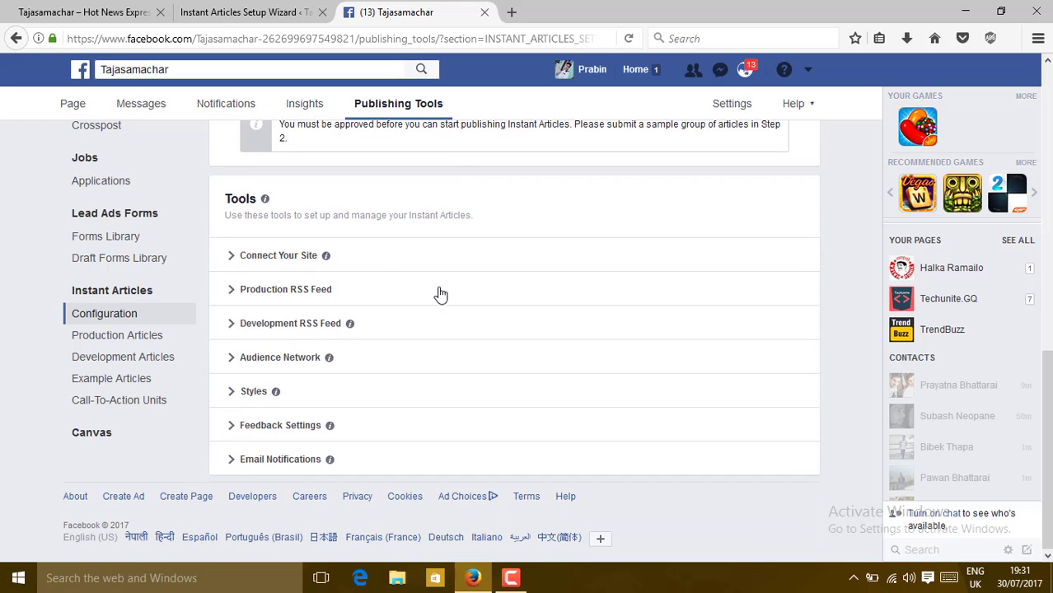
pyautogui.moveTo(265, 201)
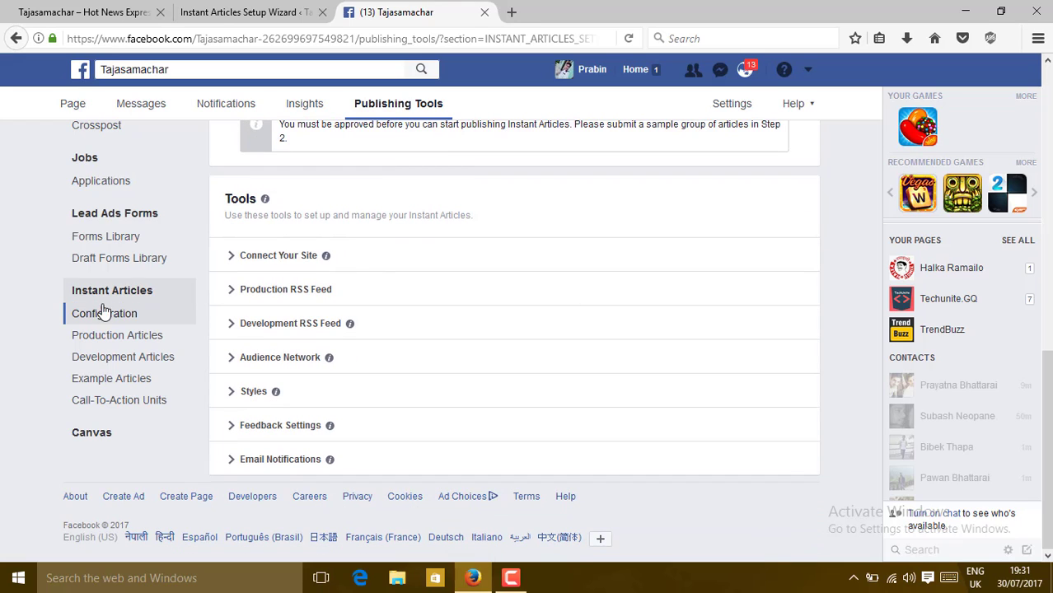
pyautogui.click(244, 261)
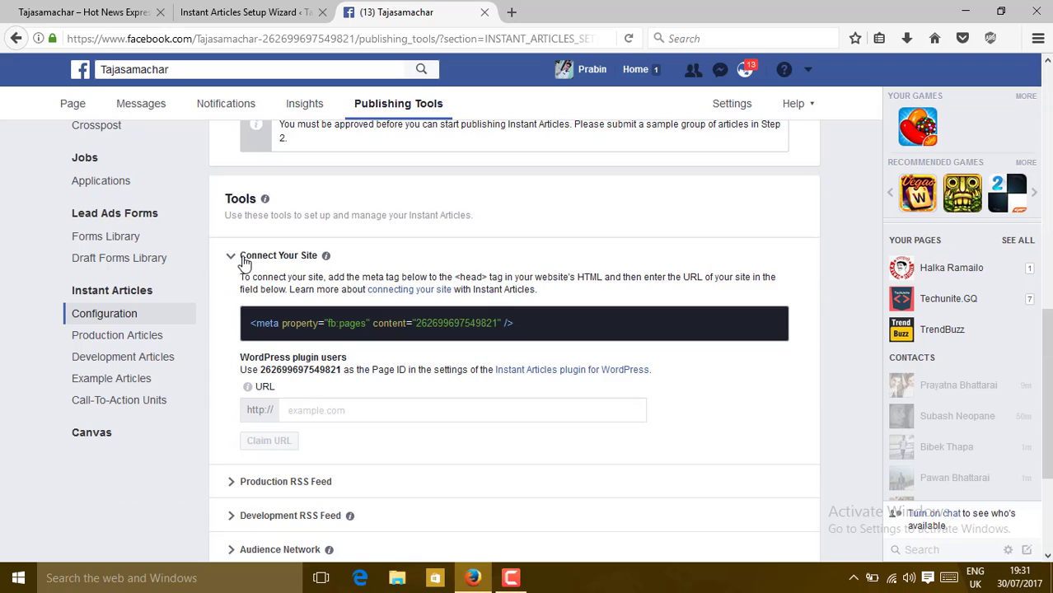
pyautogui.click(304, 411)
pyautogui.write('www')
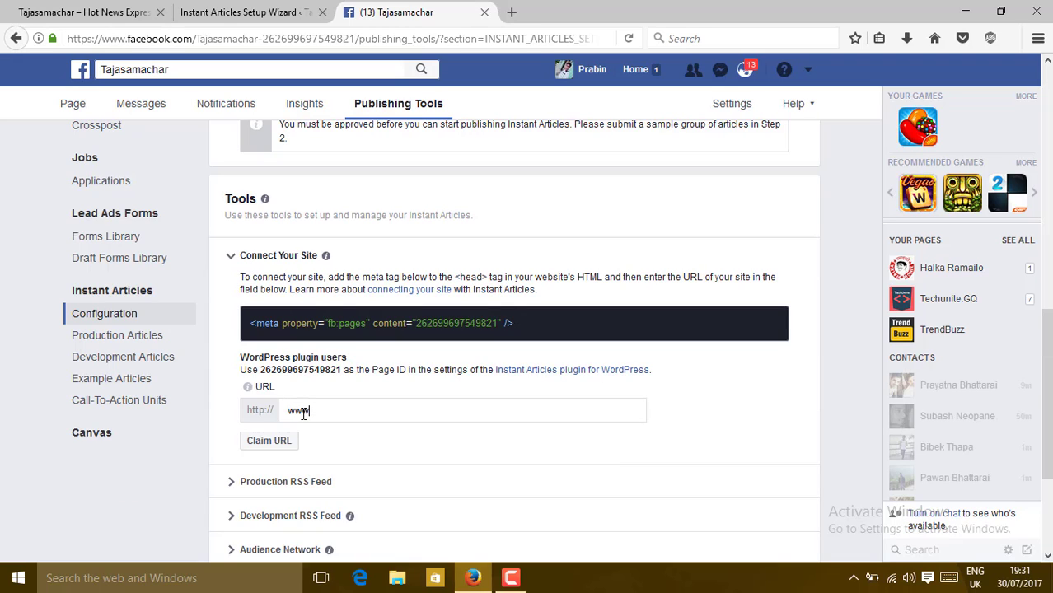
pyautogui.write('.tajasamachar.gq')
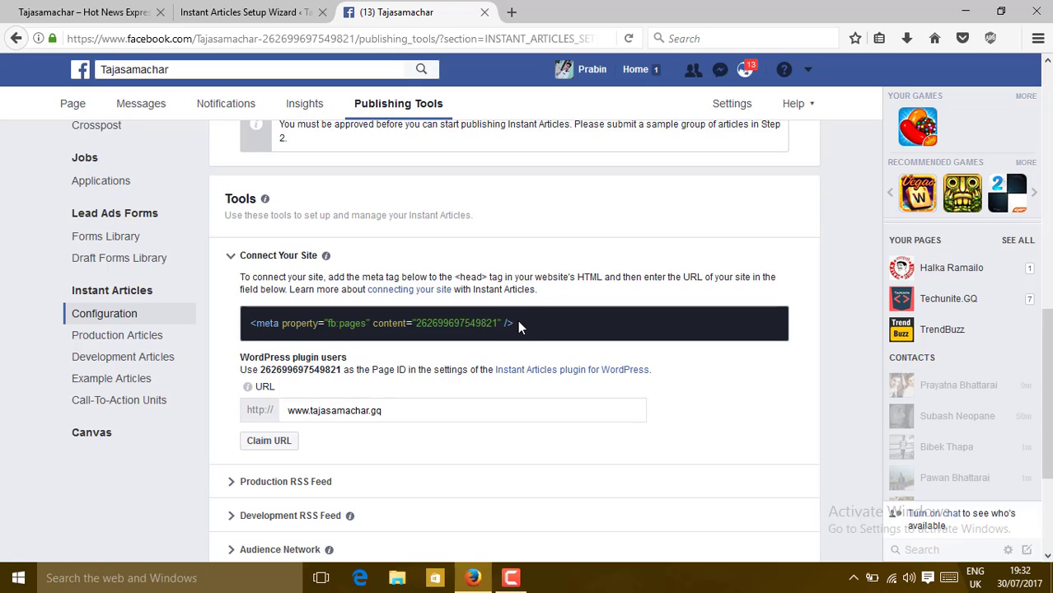
pyautogui.moveTo(520, 323); pyautogui.dragTo(251, 325)
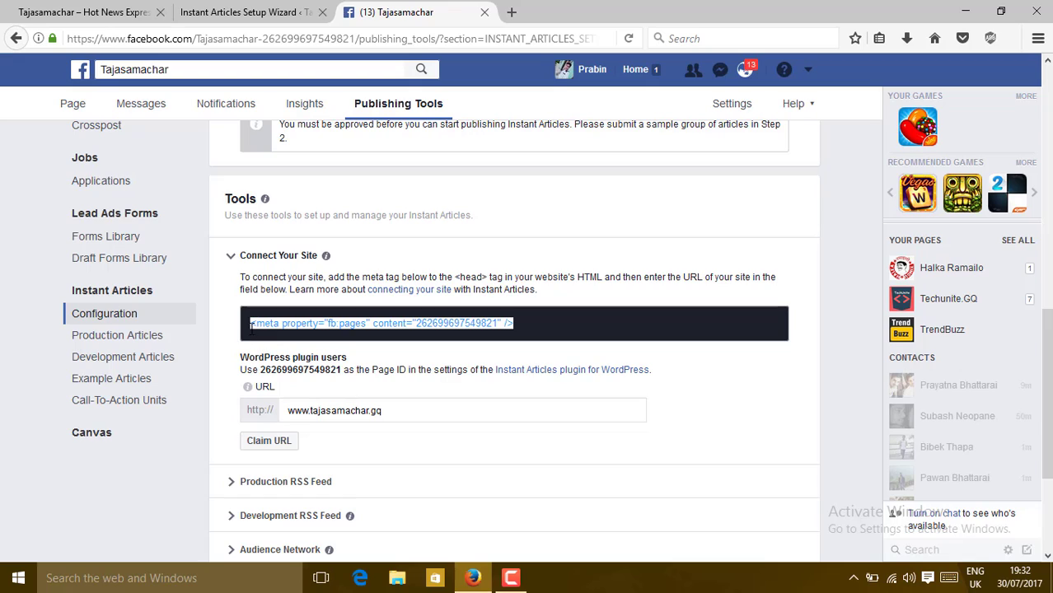
pyautogui.rightClick(268, 324)
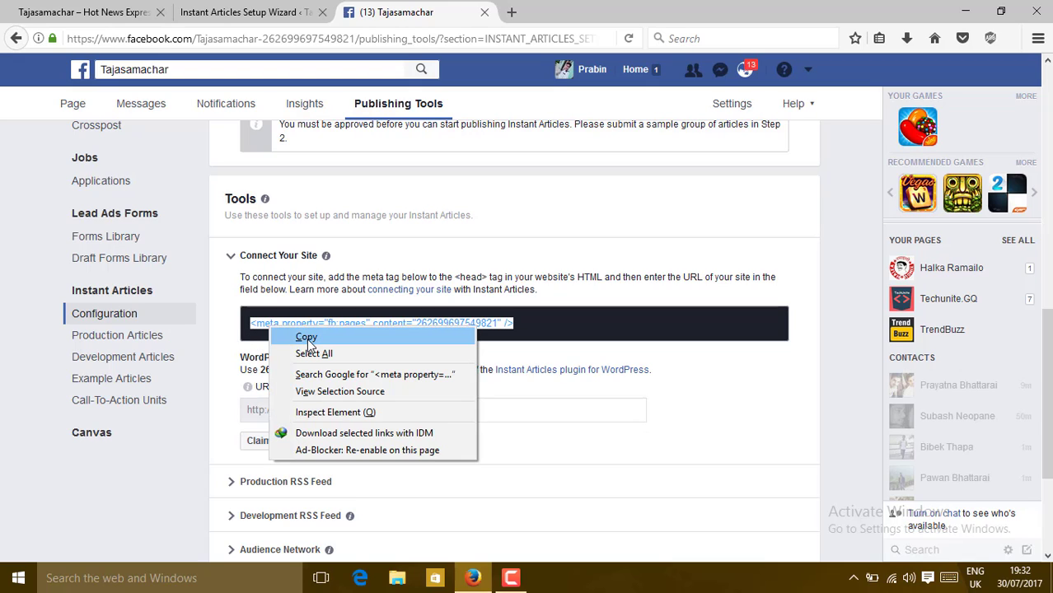
pyautogui.click(307, 337)
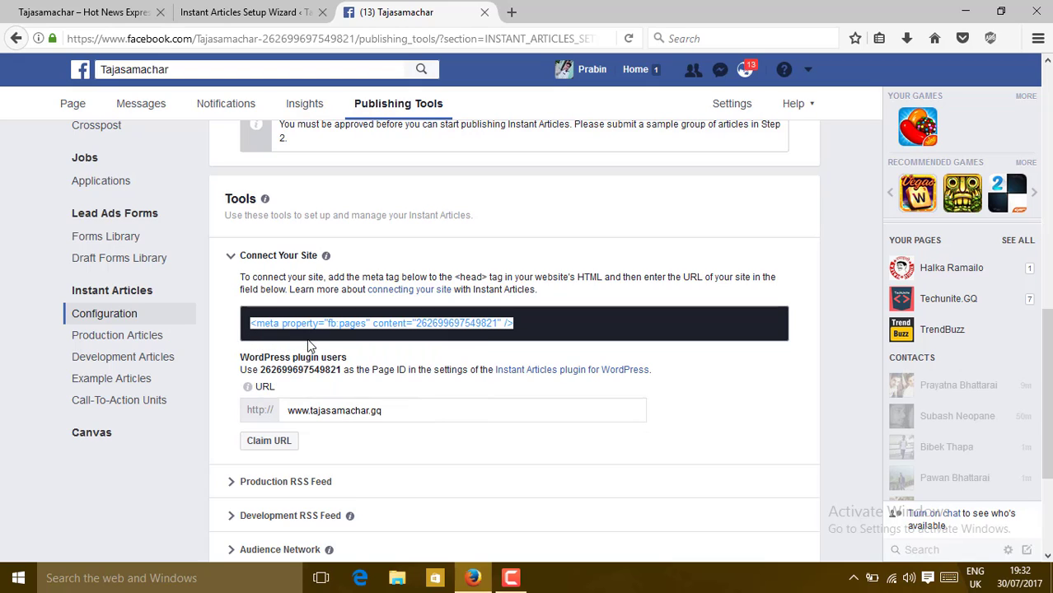
# - Open the WordPress theme file editor, with the copied fb:pages meta tag ready
pyautogui.click(244, 13)
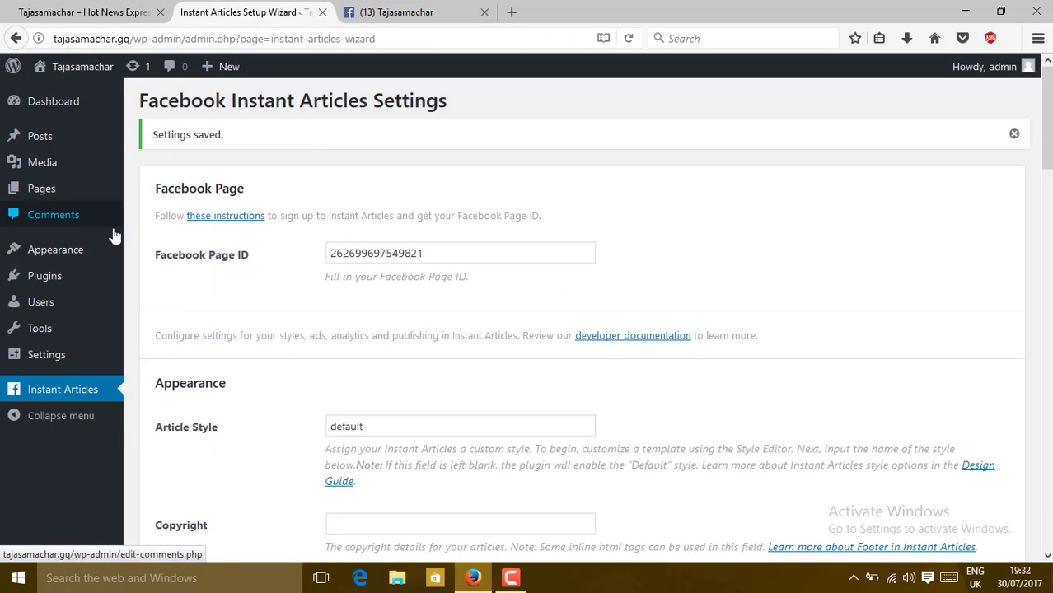
pyautogui.moveTo(67, 260)
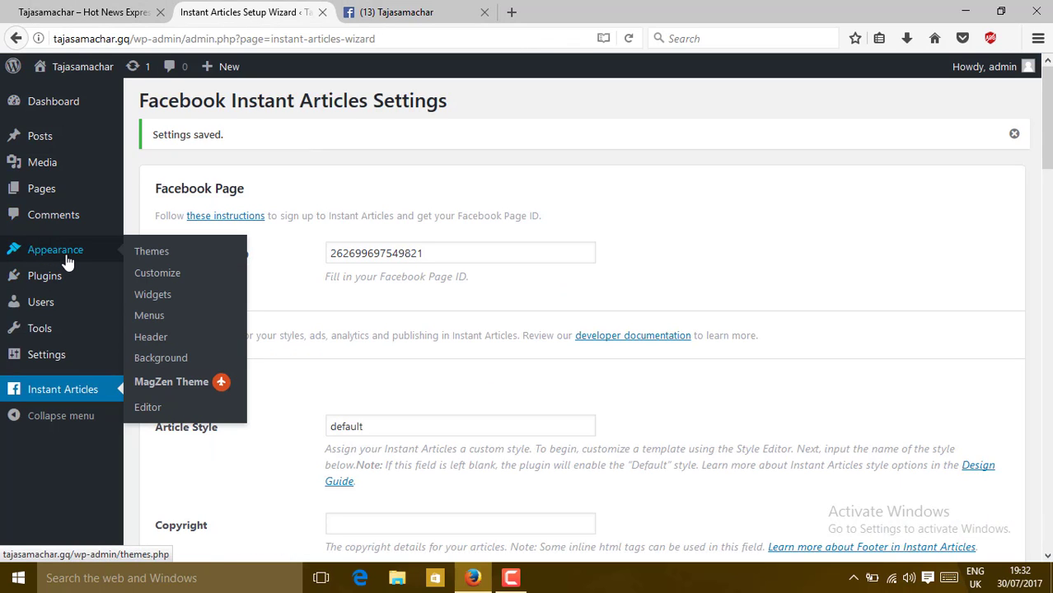
pyautogui.click(148, 408)
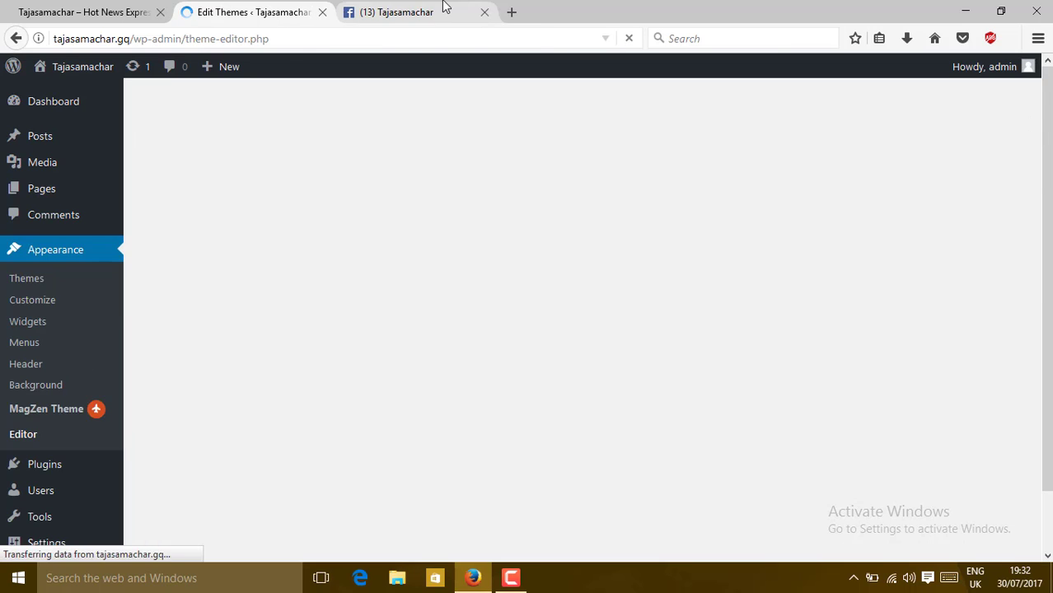
pyautogui.click(445, 10)
pyautogui.click(509, 429)
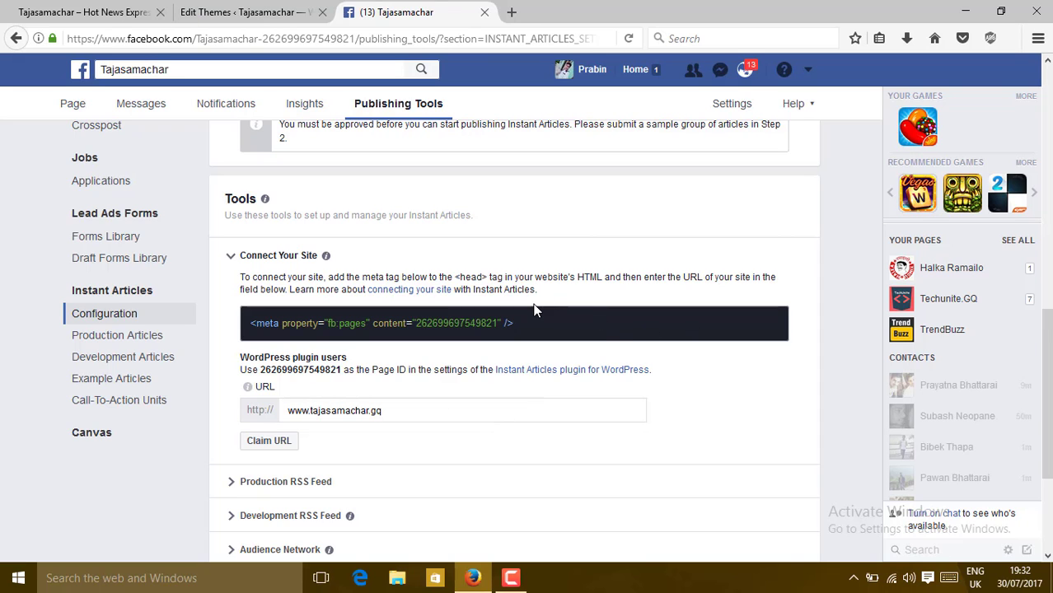
pyautogui.click(245, 12)
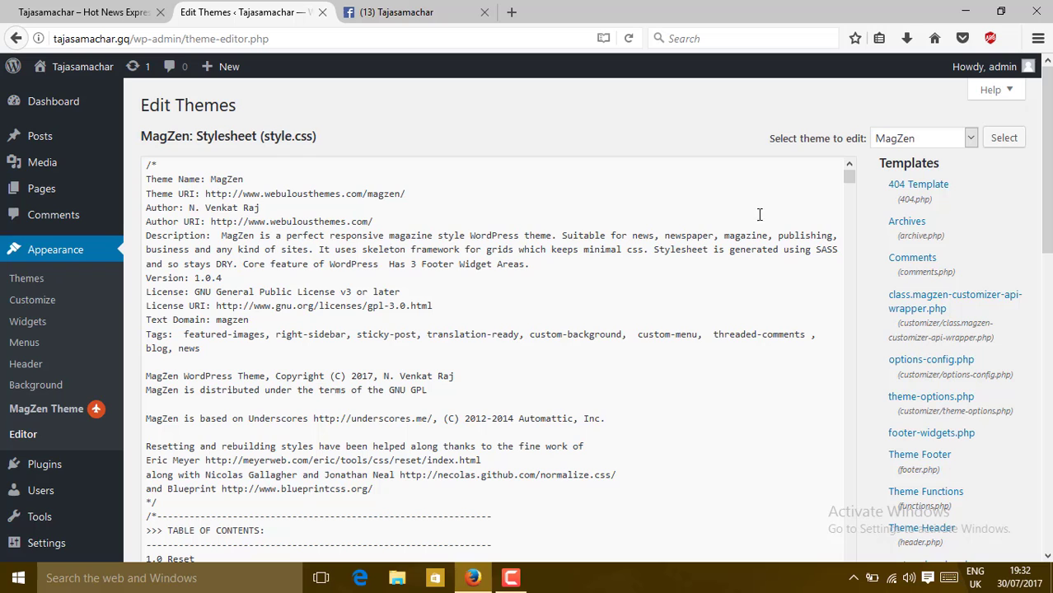
# - Paste the fb:pages meta tag on a new line after <head> in header.php and update the file
pyautogui.moveTo(1047, 165); pyautogui.dragTo(1047, 235)
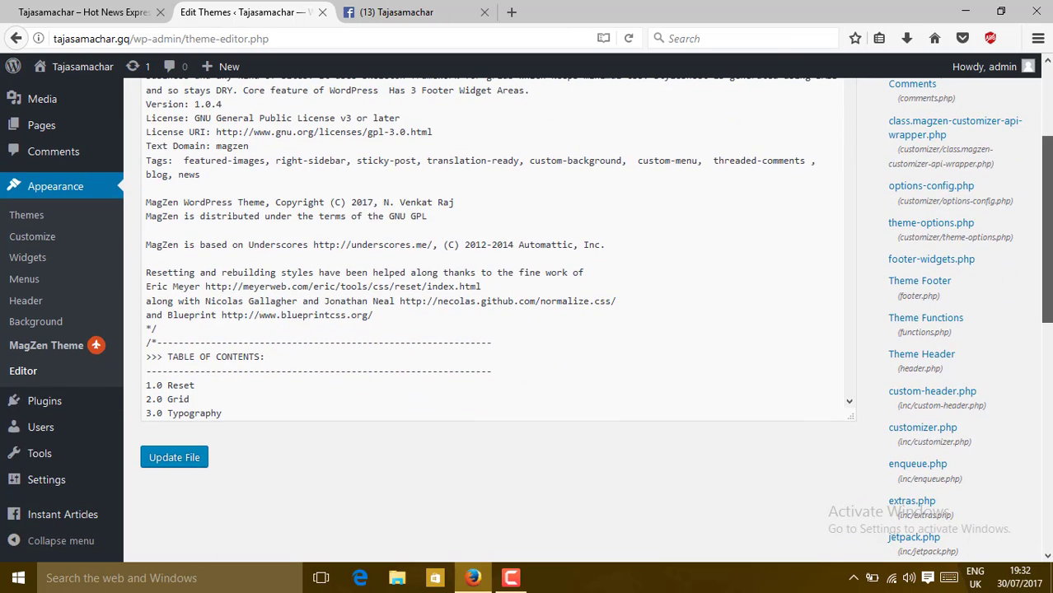
pyautogui.click(934, 371)
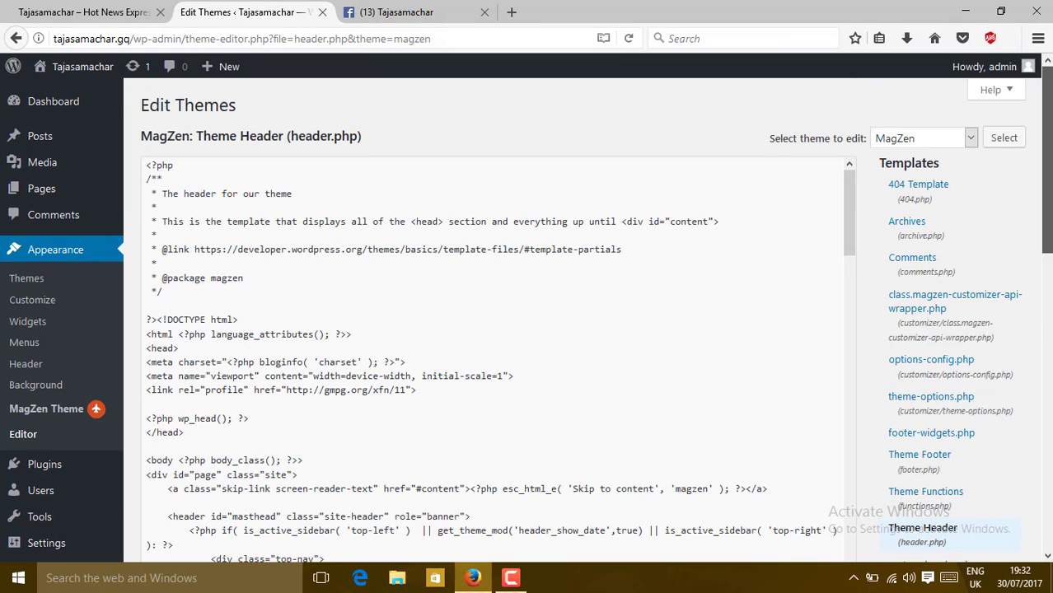
pyautogui.moveTo(1047, 206); pyautogui.dragTo(1046, 262)
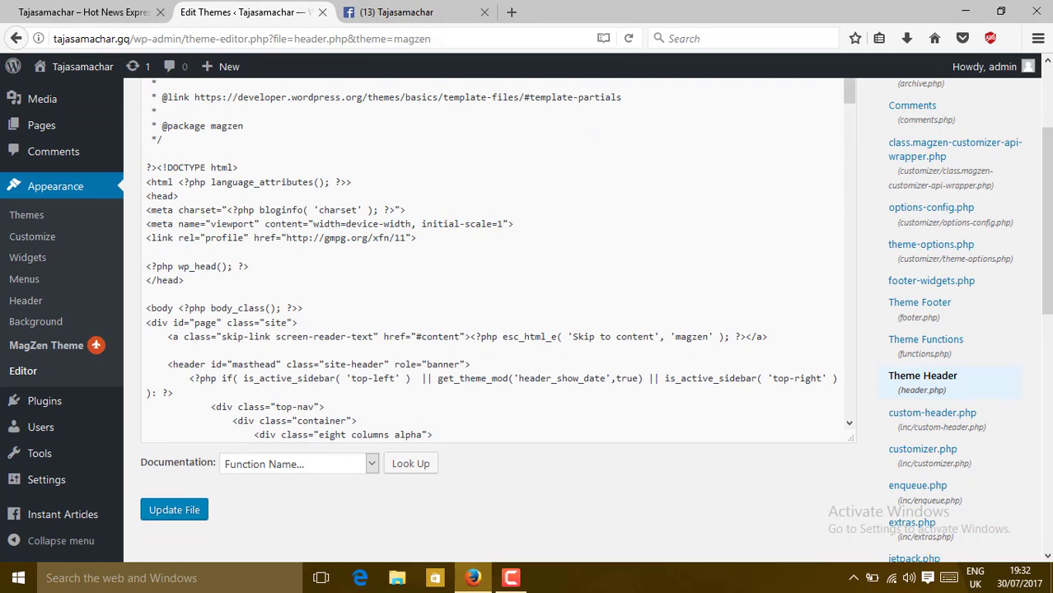
pyautogui.click(187, 200)
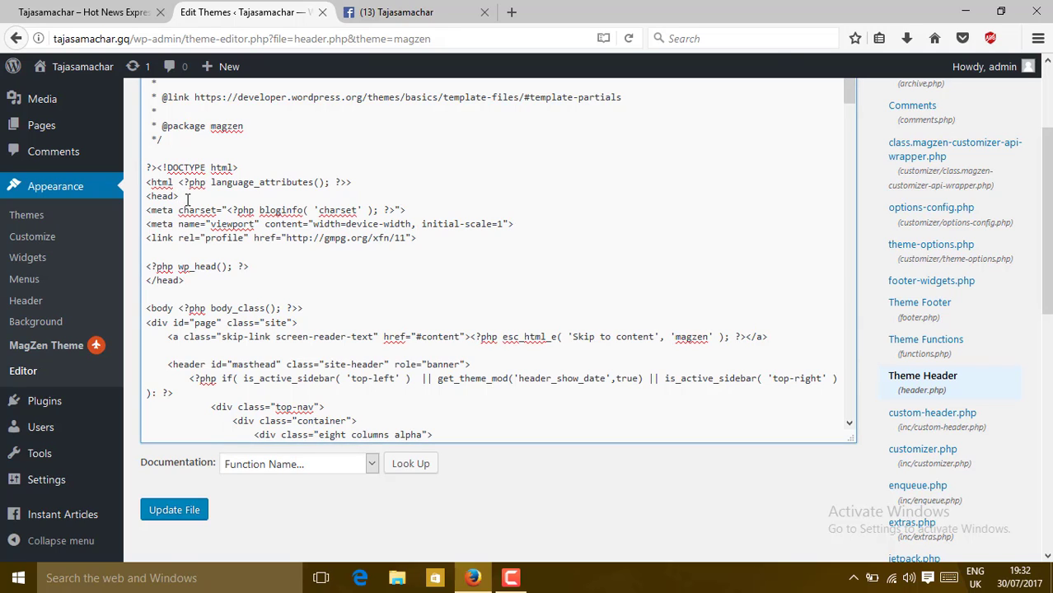
pyautogui.press('Return')
pyautogui.hotkey('ctrl', 'v')
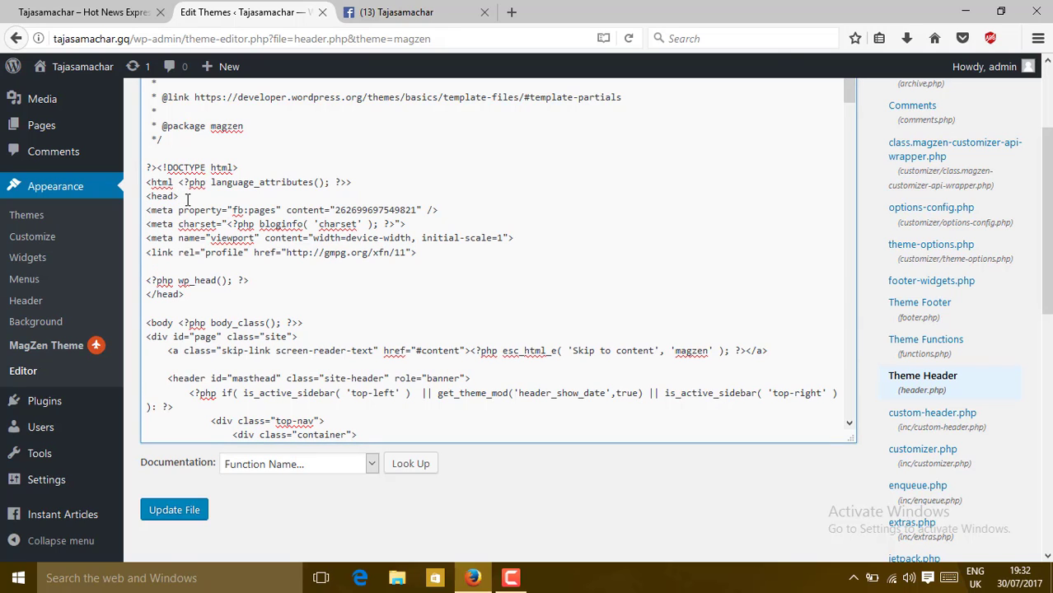
pyautogui.click(189, 512)
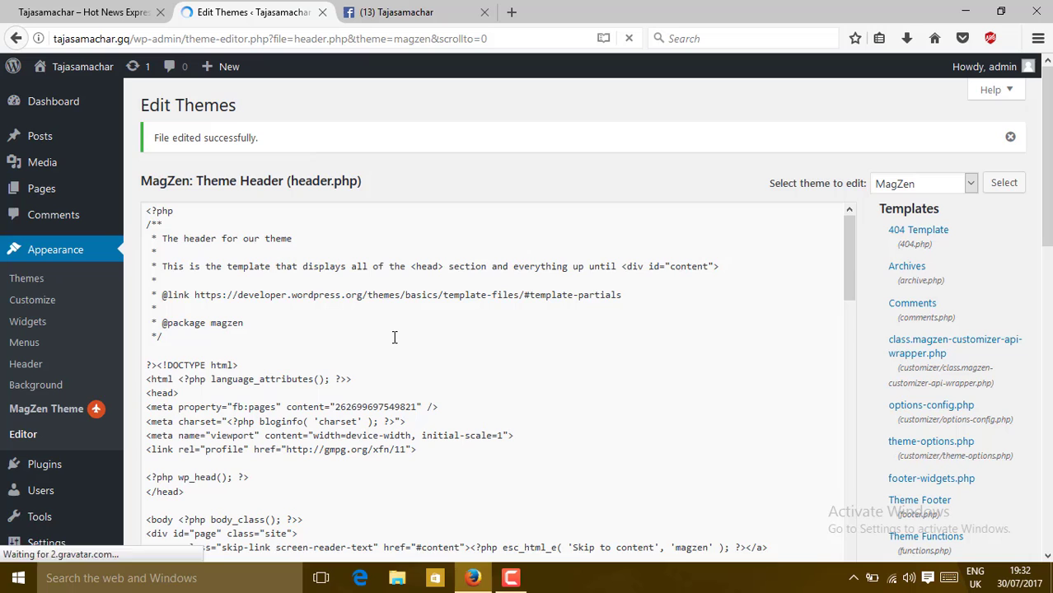
pyautogui.click(412, 15)
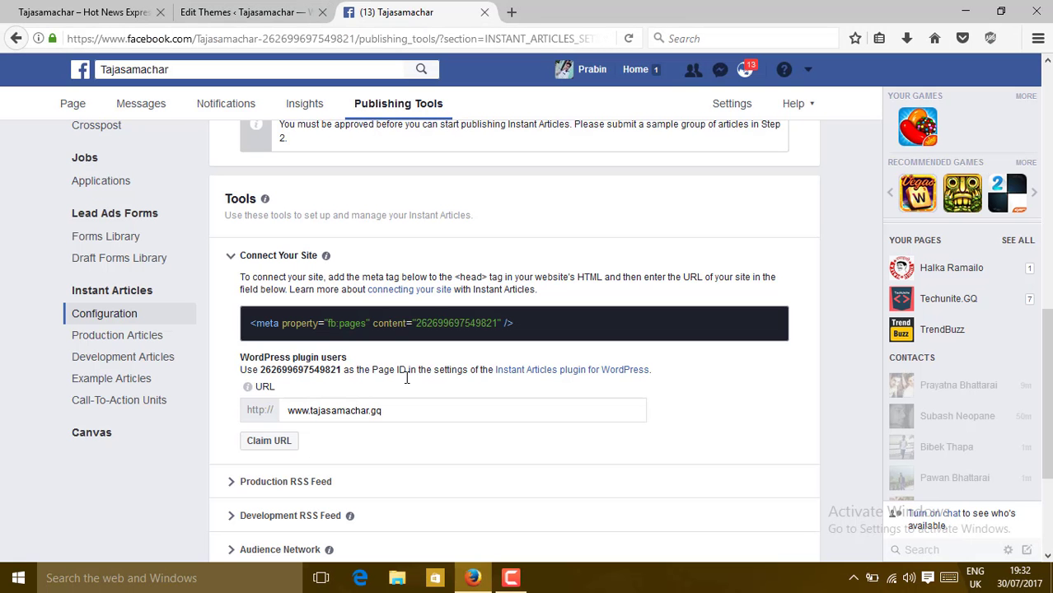
pyautogui.click(269, 447)
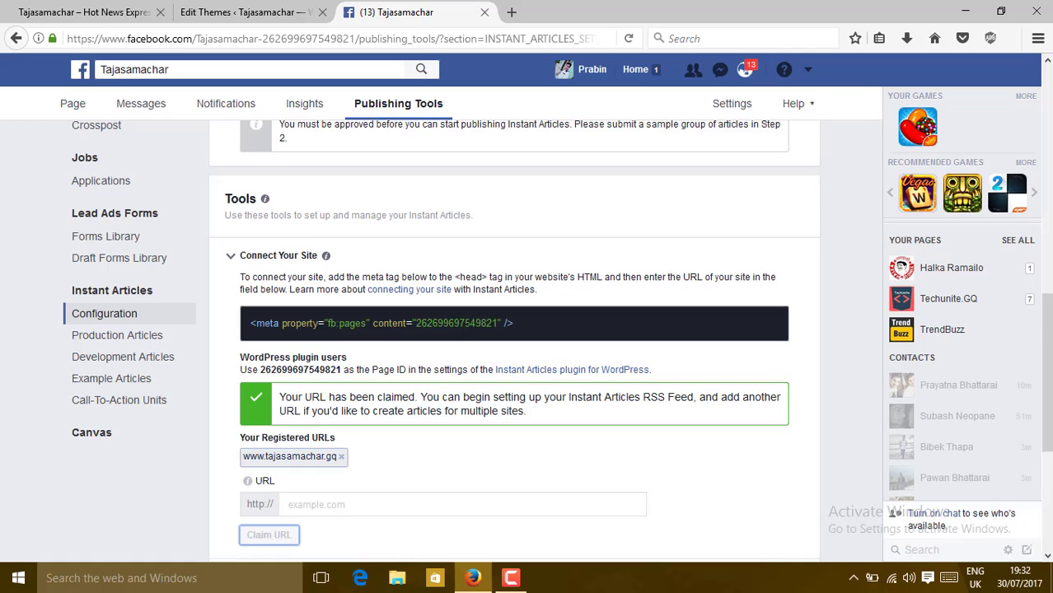
pyautogui.scroll(-3, 330, 277)
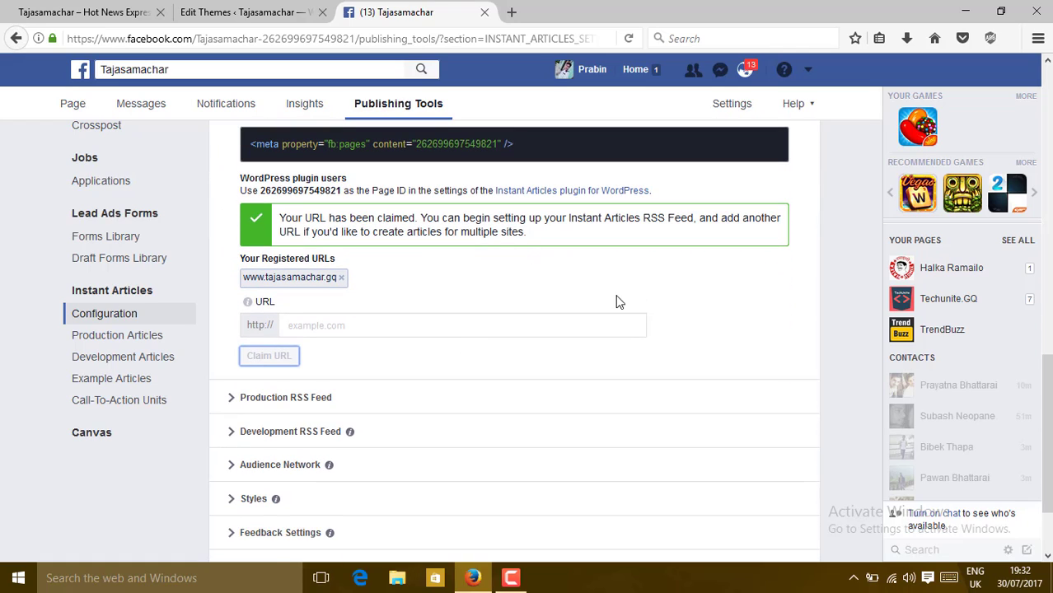
pyautogui.moveTo(1047, 435); pyautogui.dragTo(1043, 412)
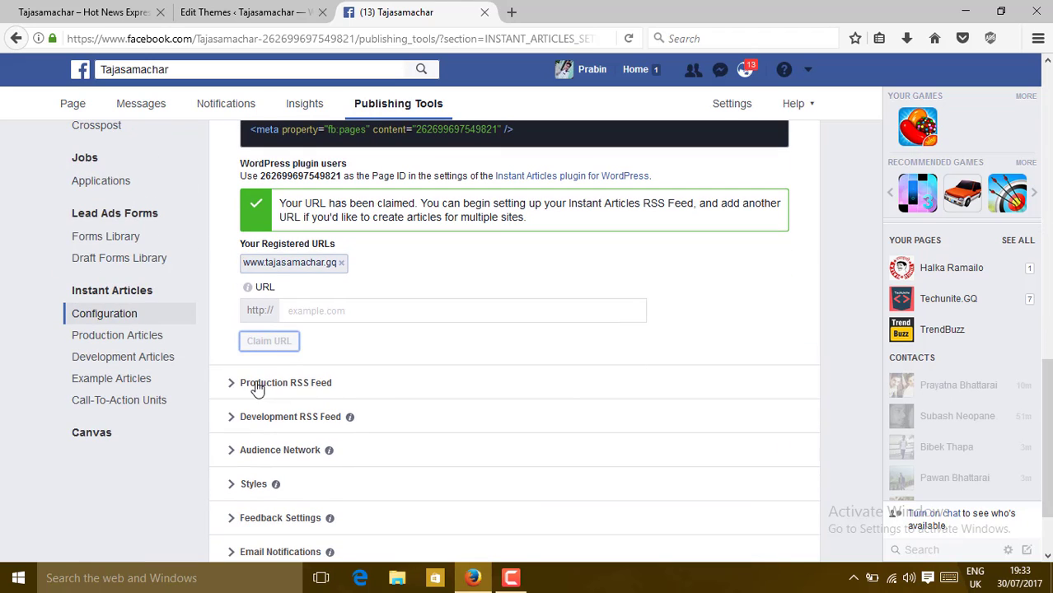
pyautogui.scroll(-2, 400, 321)
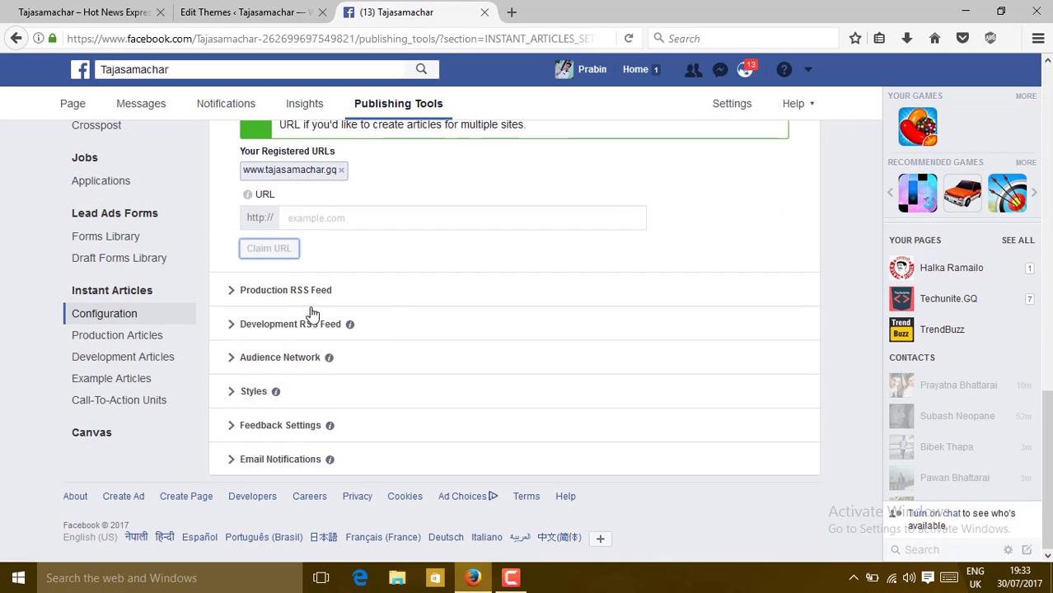
pyautogui.click(285, 305)
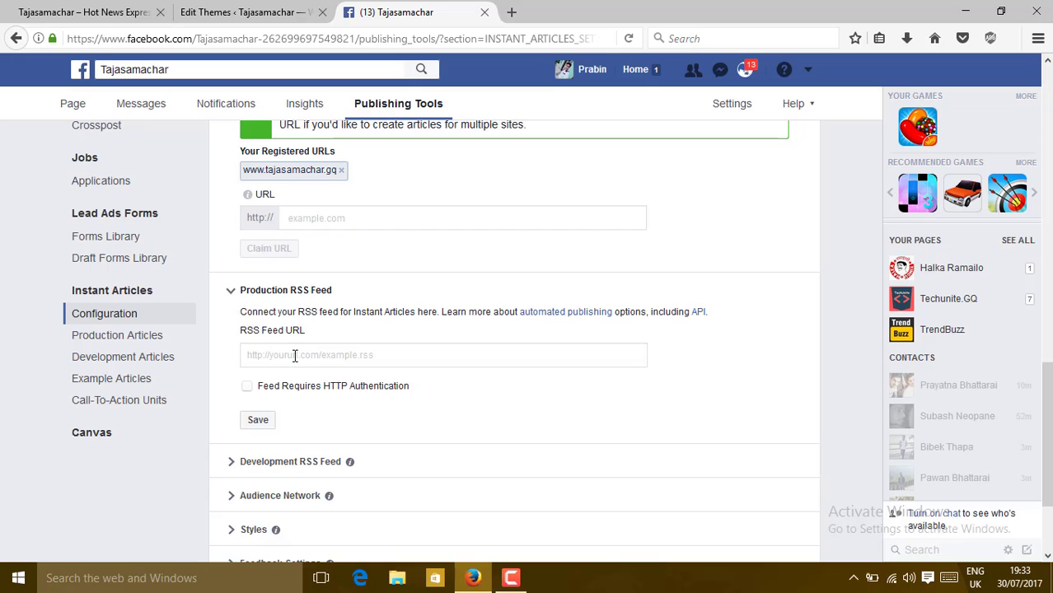
pyautogui.click(323, 356)
pyautogui.write('www')
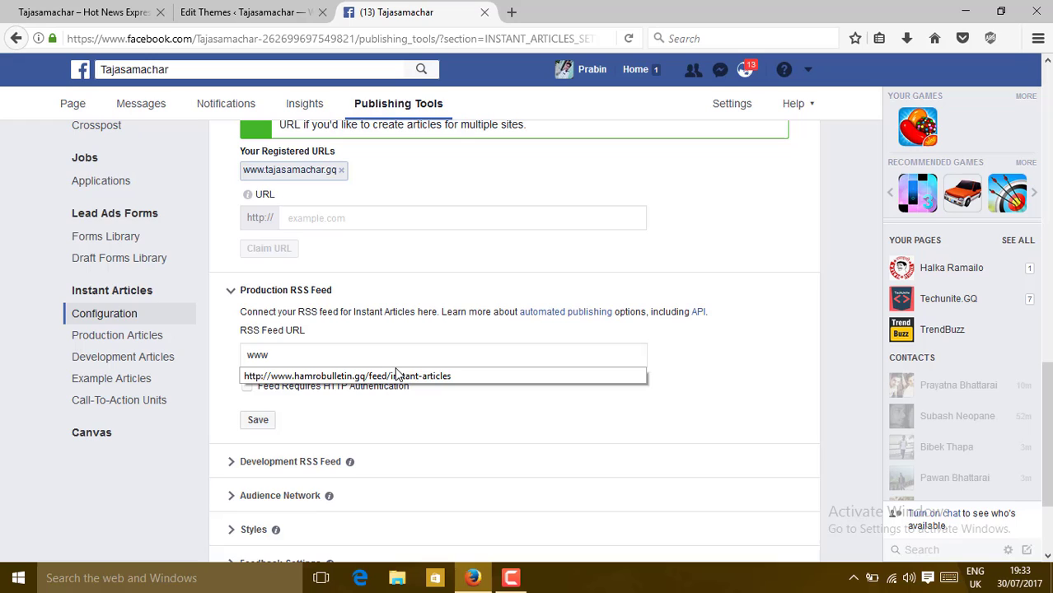
pyautogui.click(366, 376)
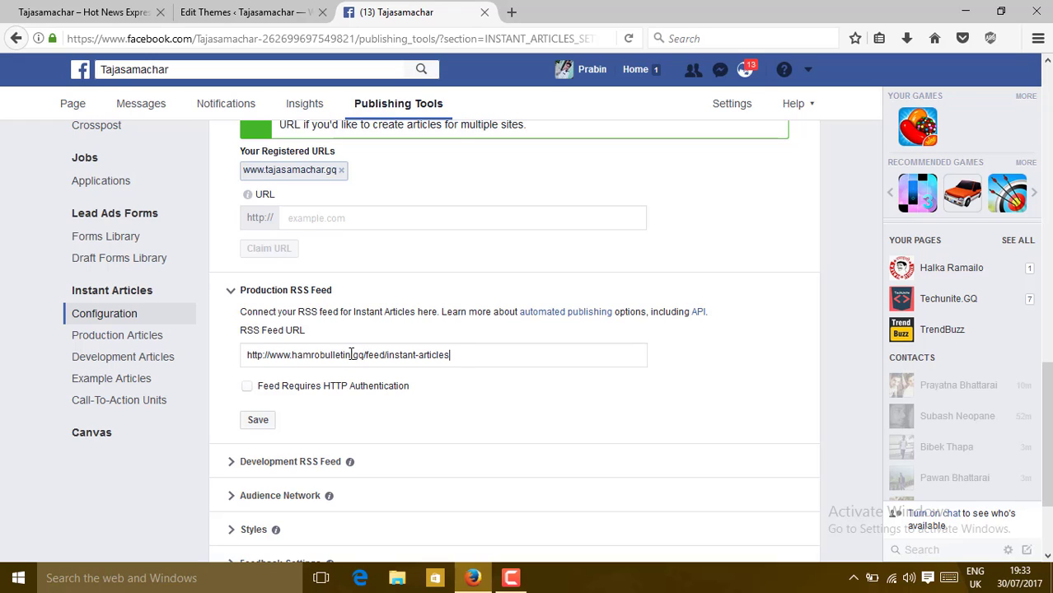
pyautogui.moveTo(351, 354); pyautogui.dragTo(298, 354)
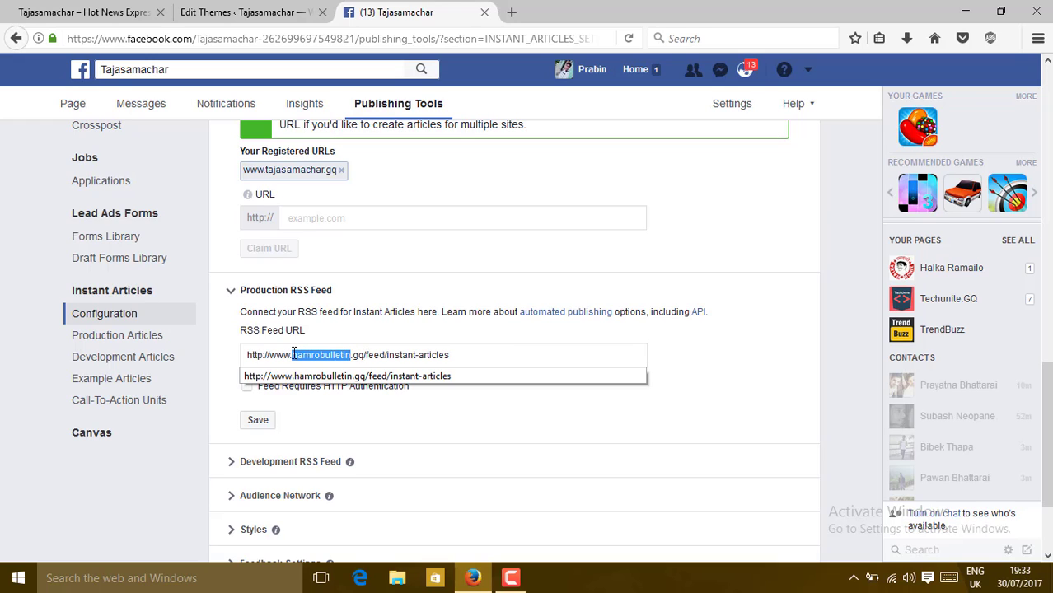
pyautogui.write('tajasam')
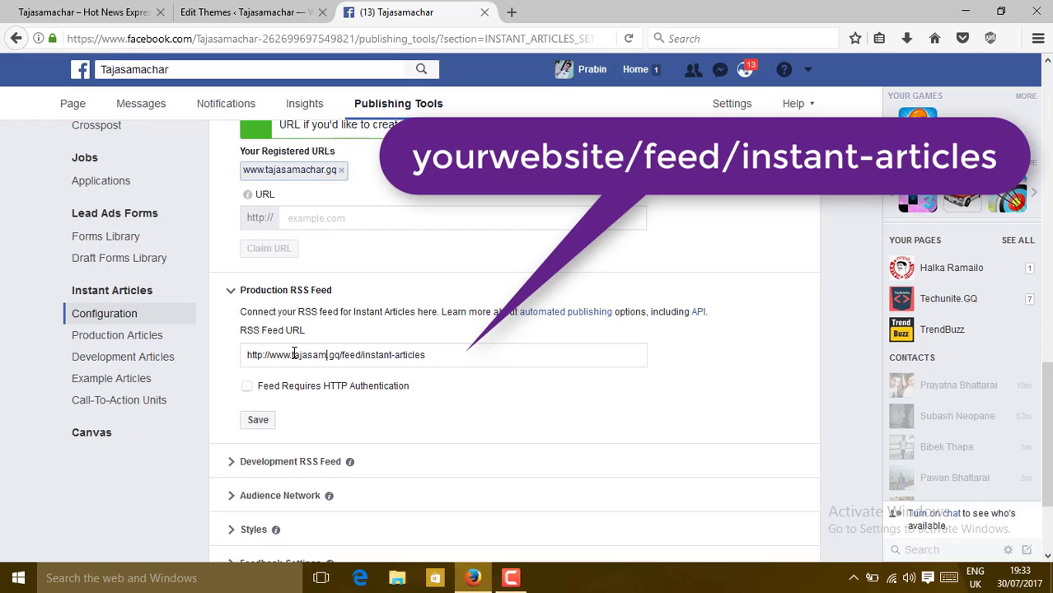
pyautogui.write('acha')
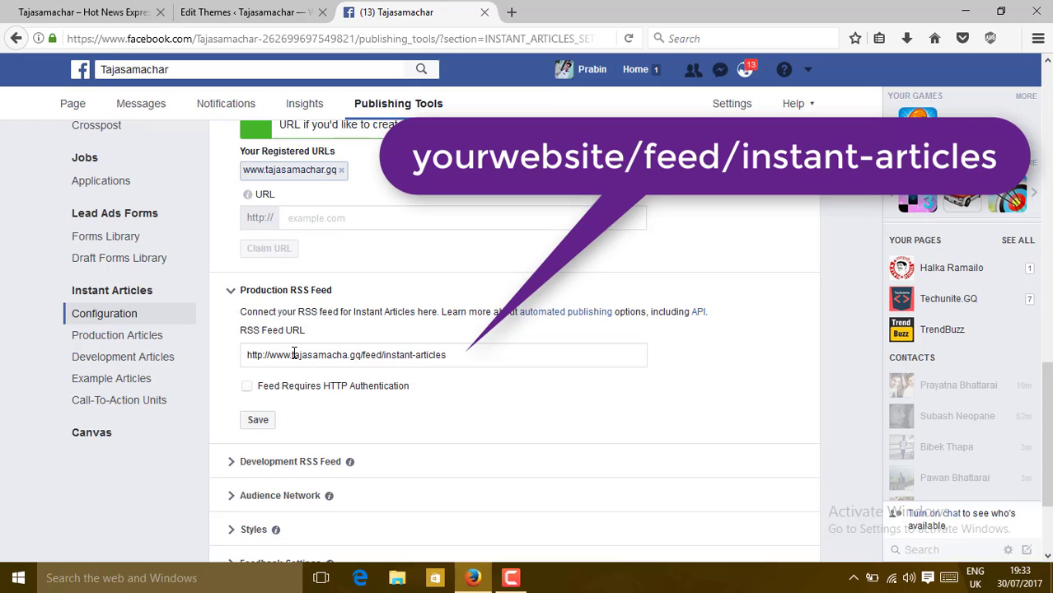
pyautogui.press('BackSpace')
pyautogui.press('BackSpace')
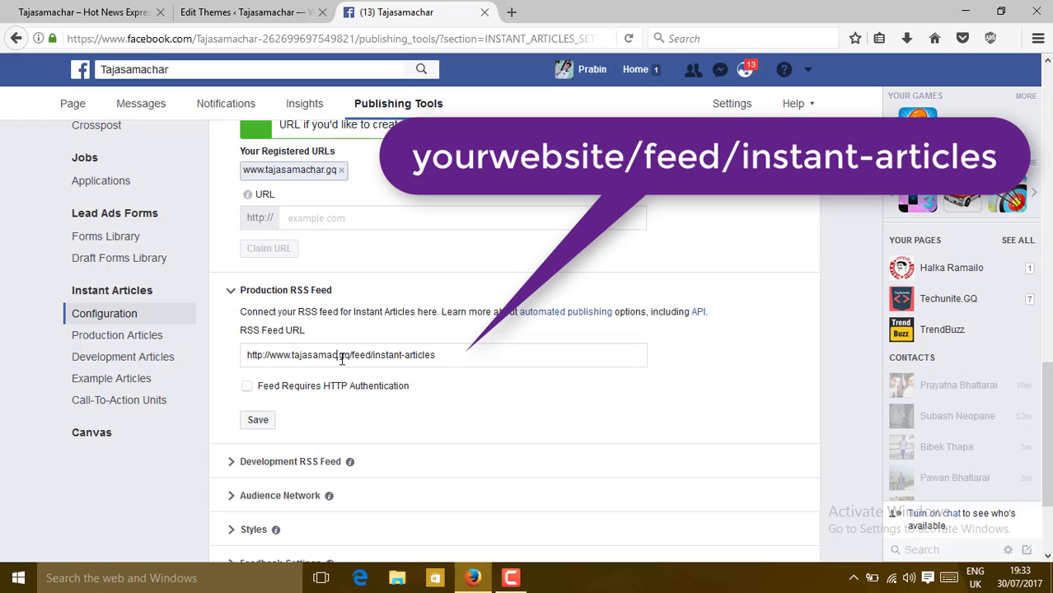
pyautogui.write('ar')
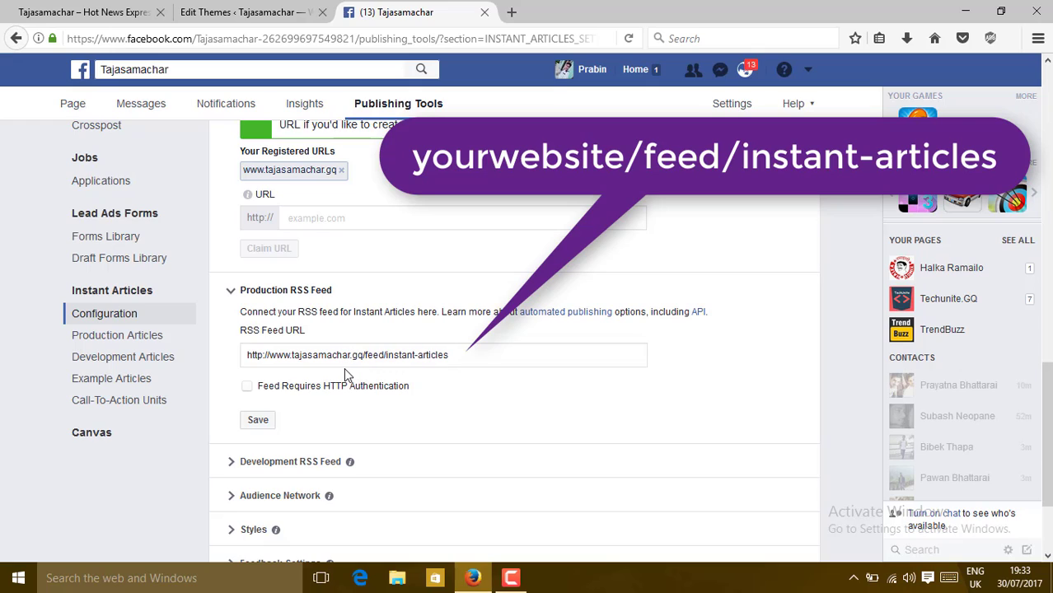
# - Copy the production feed URL, then save it and dismiss the success confirmation
pyautogui.doubleClick(456, 357)
pyautogui.moveTo(456, 358); pyautogui.dragTo(251, 359)
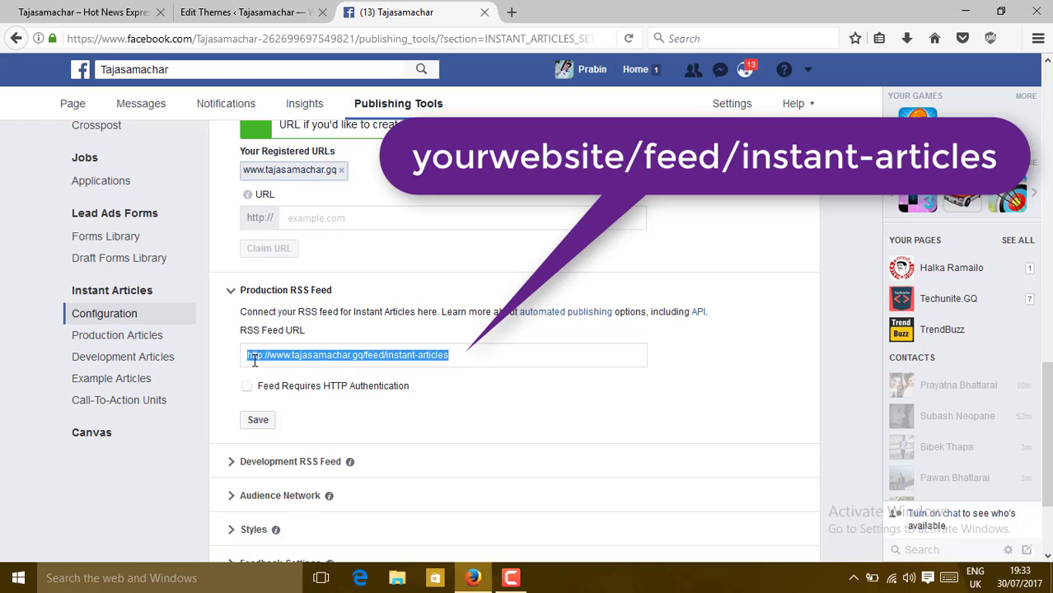
pyautogui.rightClick(251, 359)
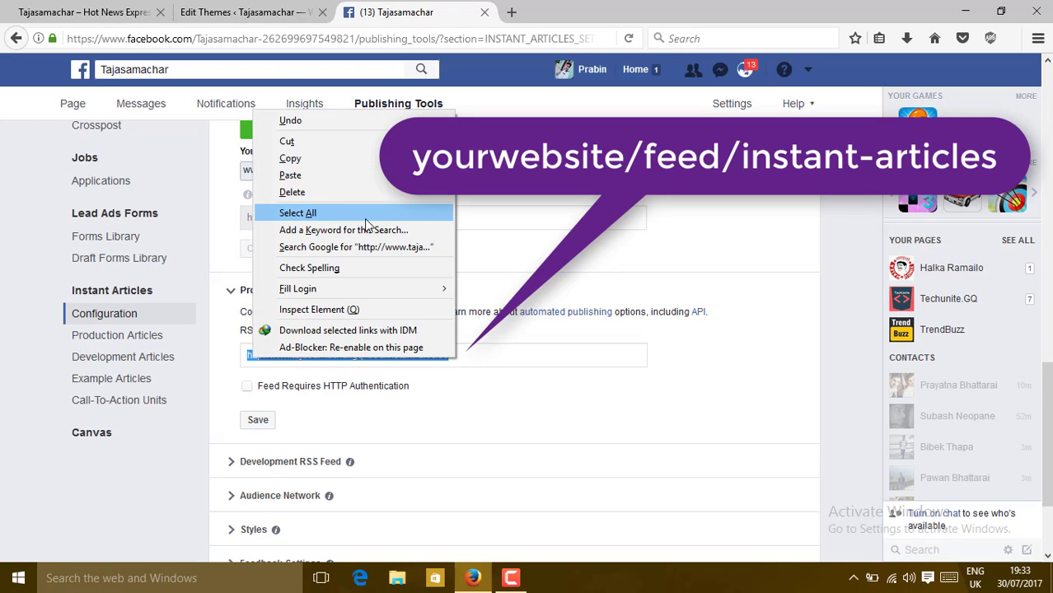
pyautogui.click(312, 170)
pyautogui.click(468, 372)
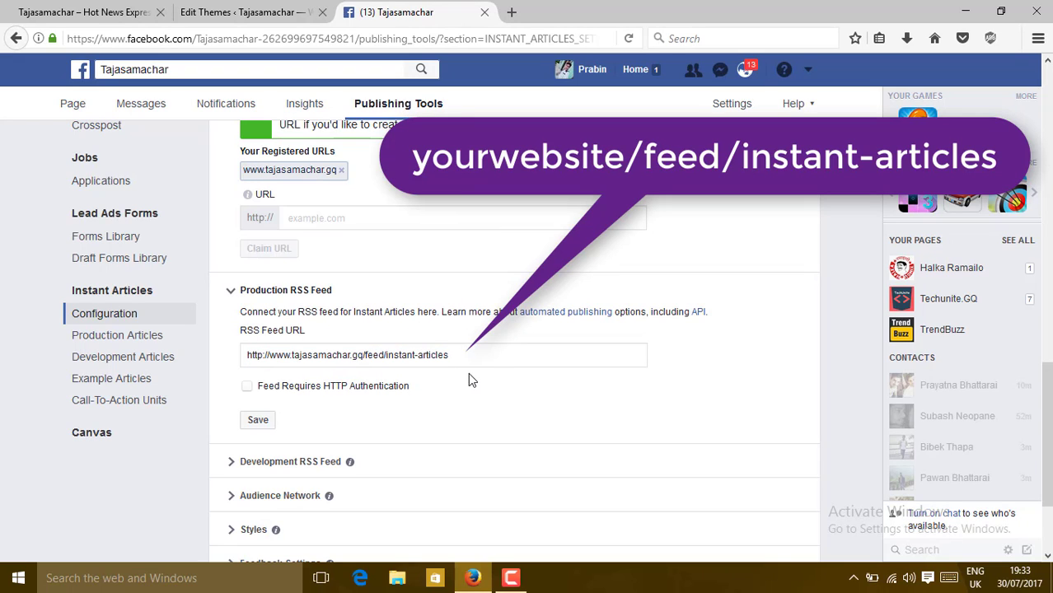
pyautogui.tripleClick(366, 354)
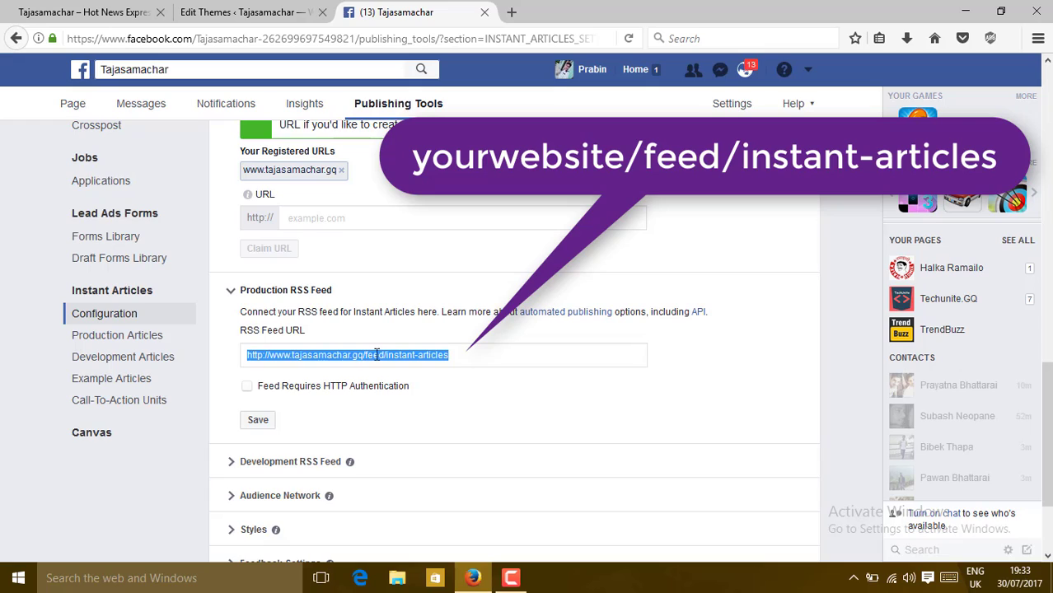
pyautogui.click(468, 356)
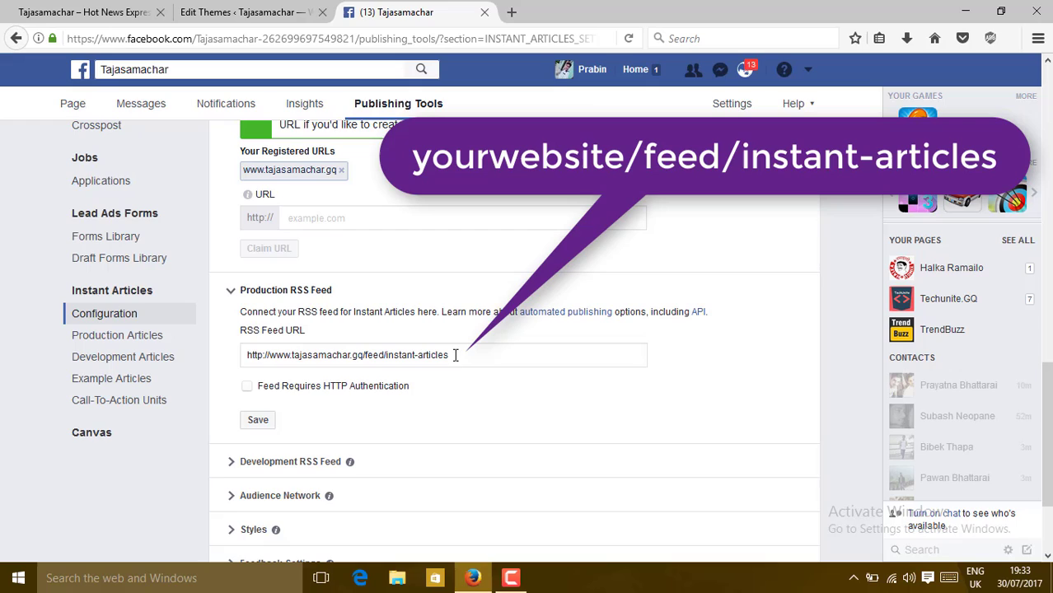
pyautogui.moveTo(452, 355); pyautogui.dragTo(231, 345)
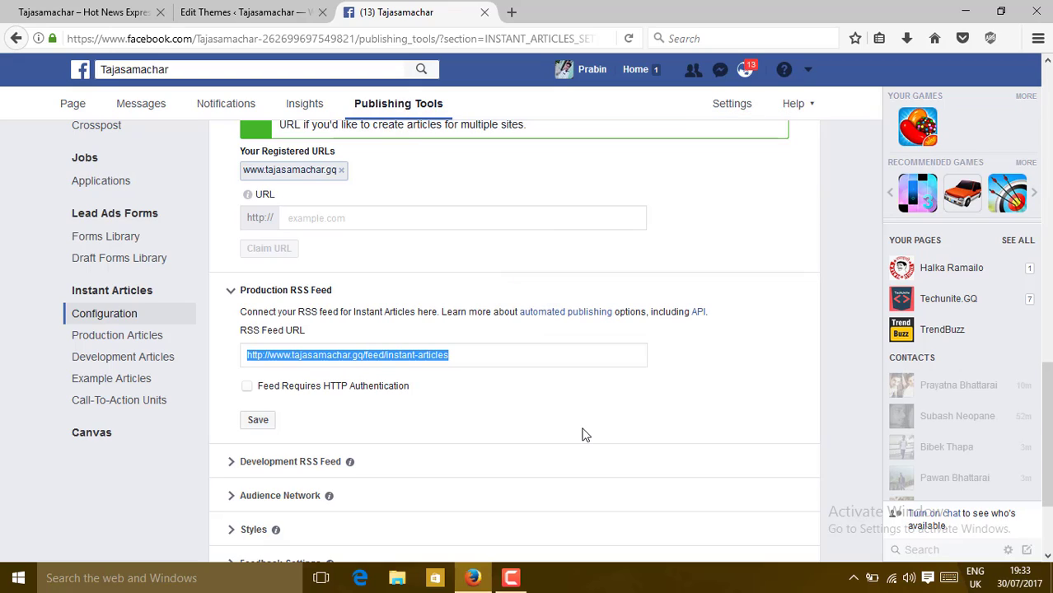
pyautogui.click(259, 421)
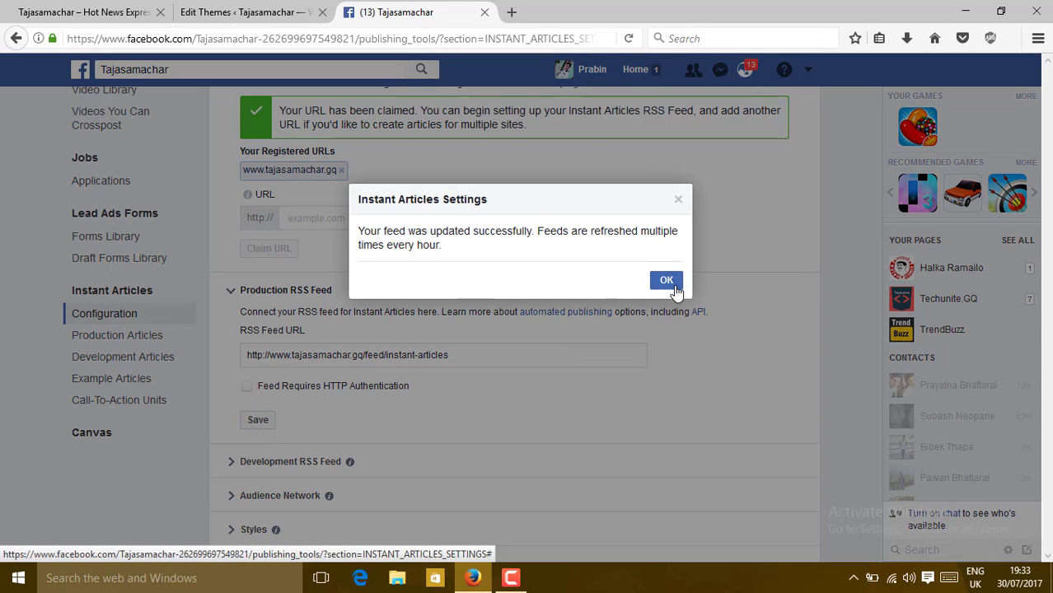
pyautogui.click(666, 281)
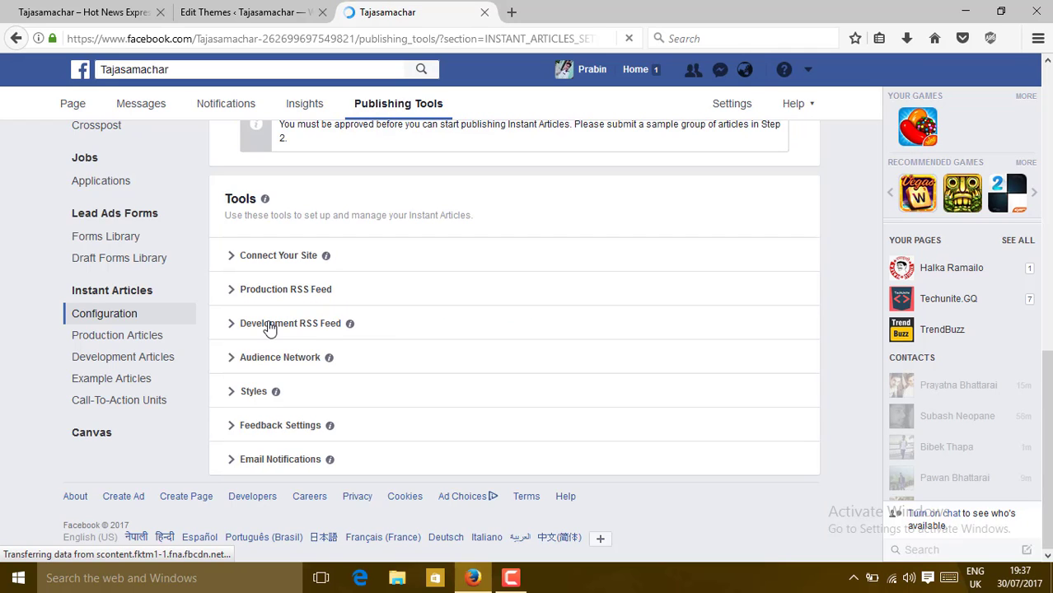
# - Copy the production feed URL into the Development RSS Feed URL field and save it
pyautogui.click(270, 326)
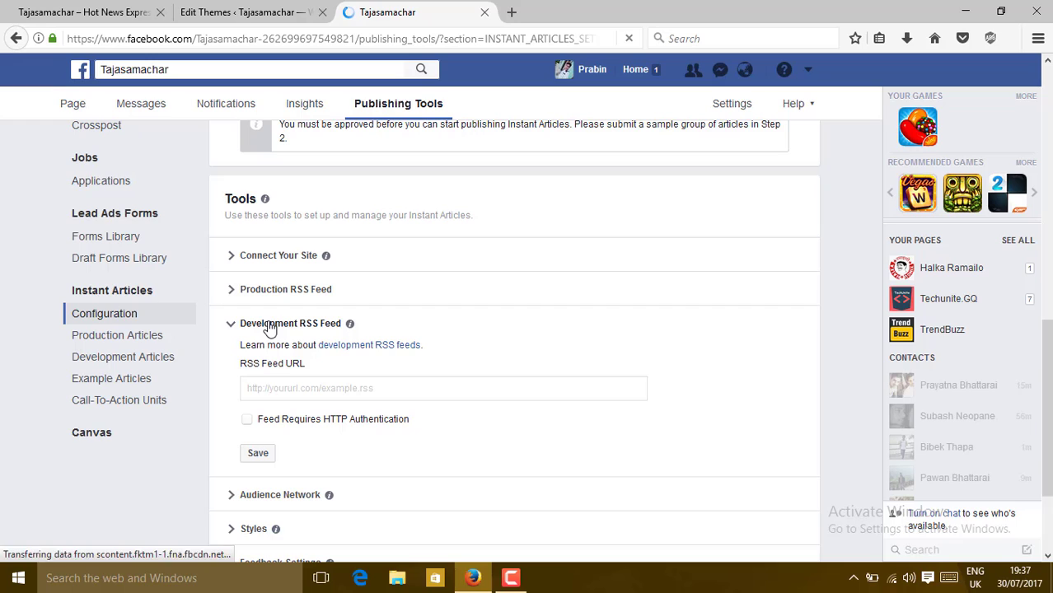
pyautogui.click(298, 292)
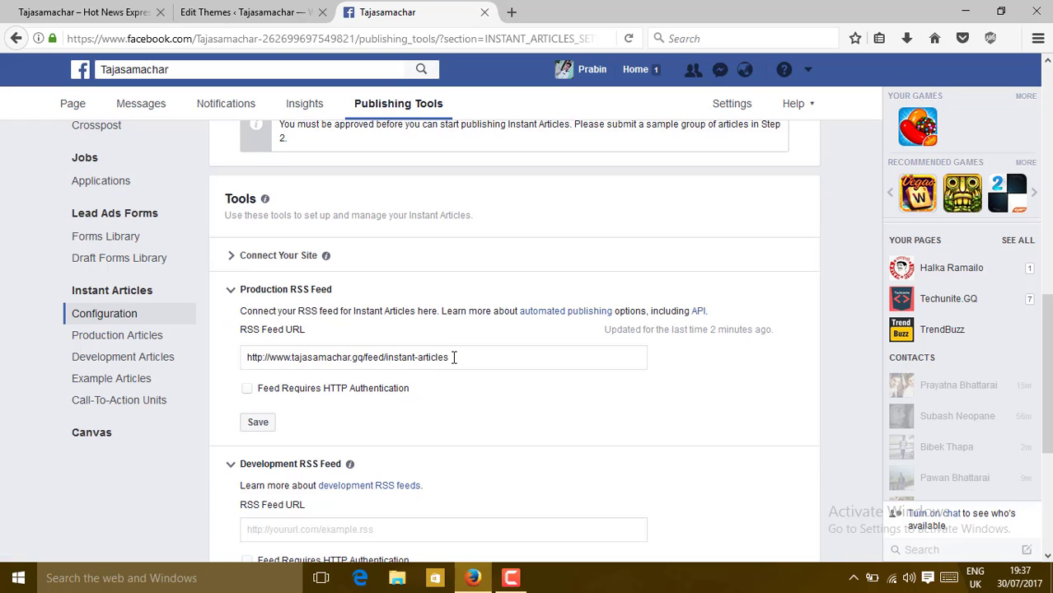
pyautogui.moveTo(453, 356); pyautogui.dragTo(273, 357)
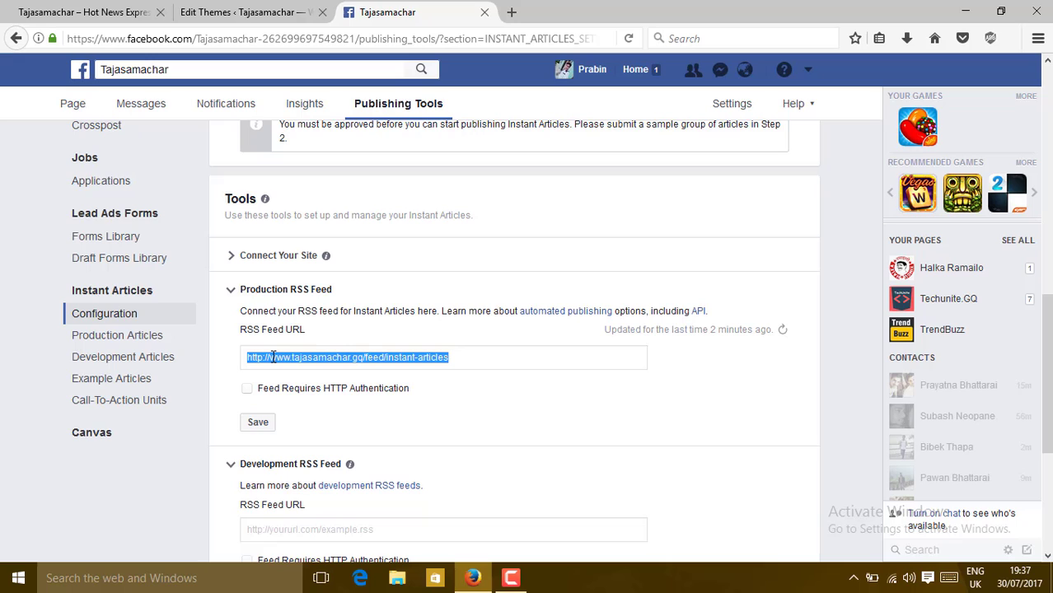
pyautogui.rightClick(273, 357)
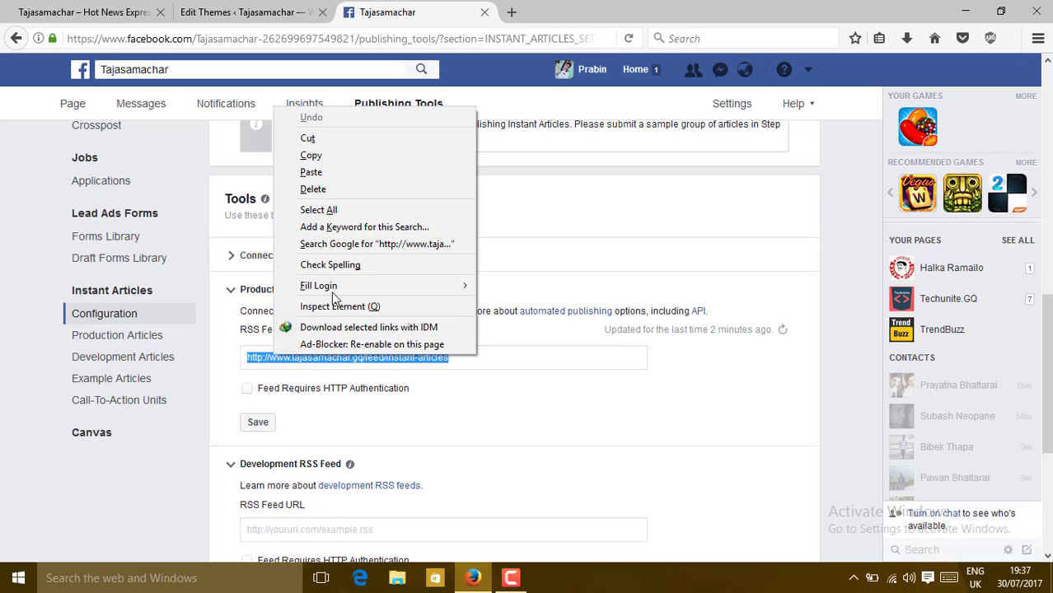
pyautogui.click(340, 154)
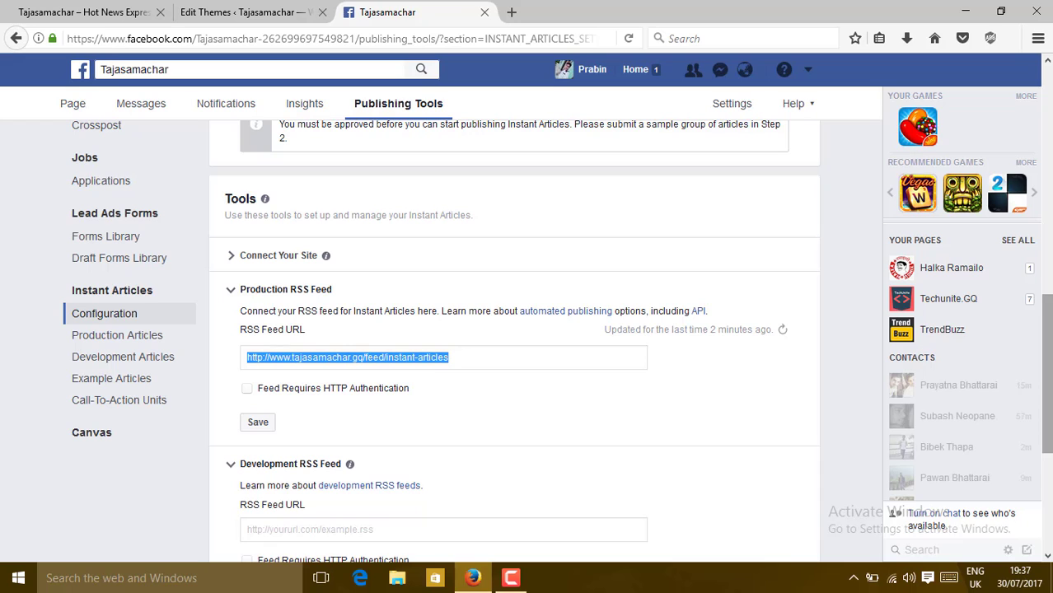
pyautogui.scroll(-3, 694, 284)
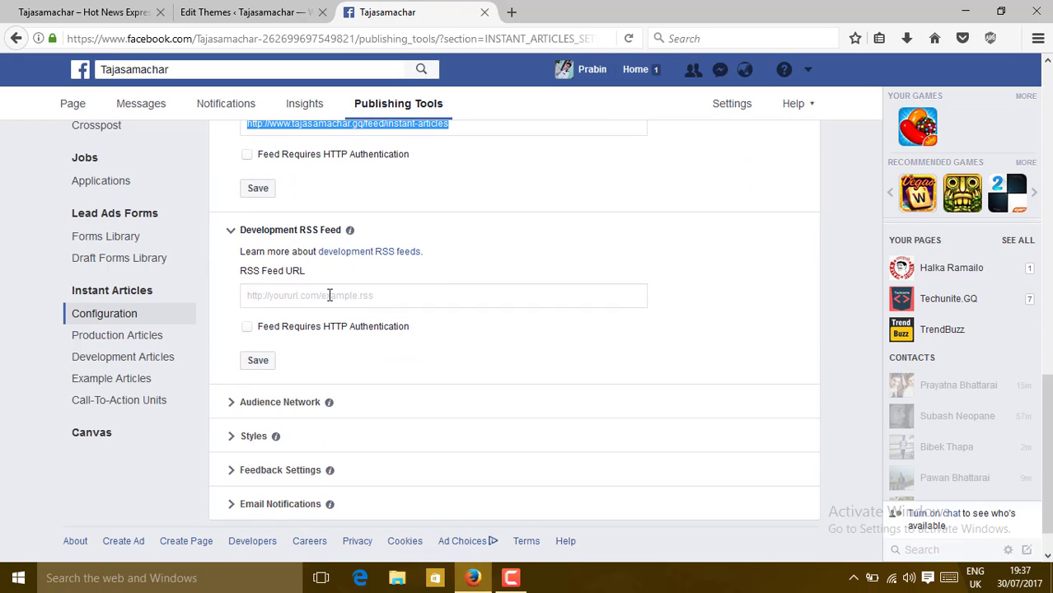
pyautogui.click(313, 295)
pyautogui.hotkey('ctrl', 'v')
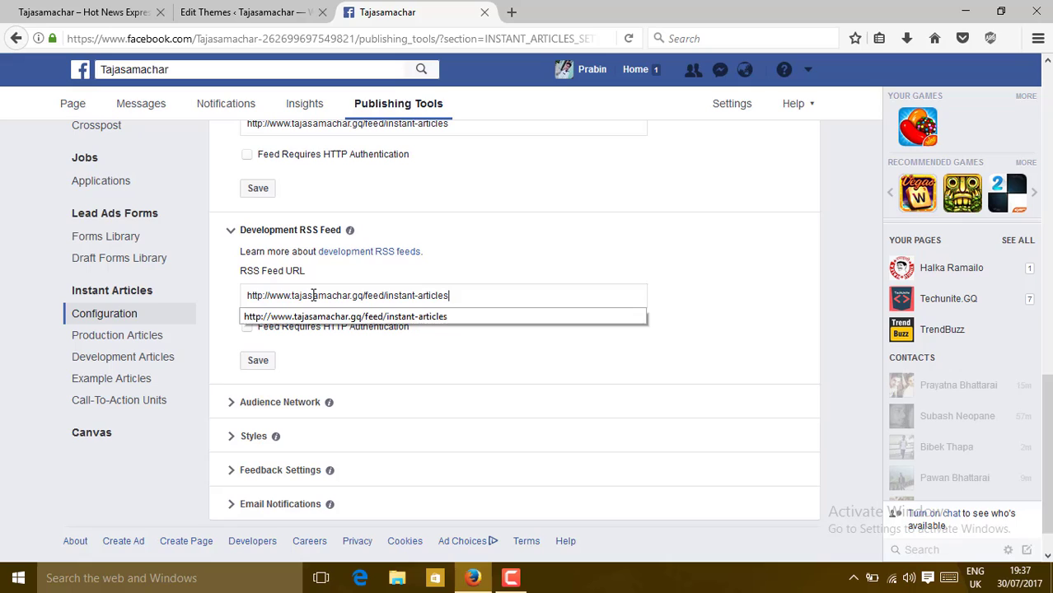
pyautogui.click(639, 257)
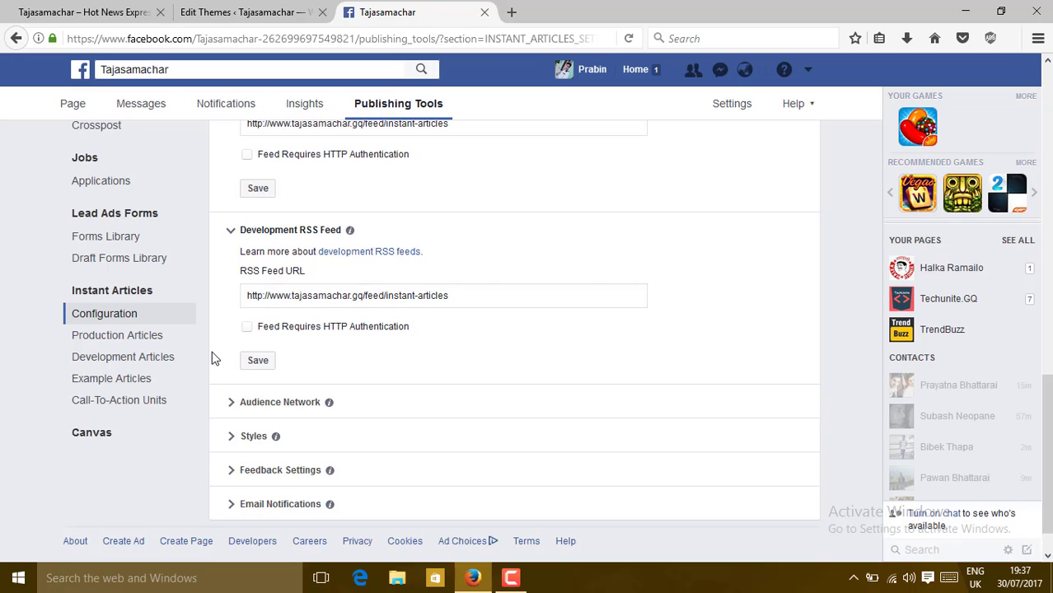
pyautogui.click(258, 363)
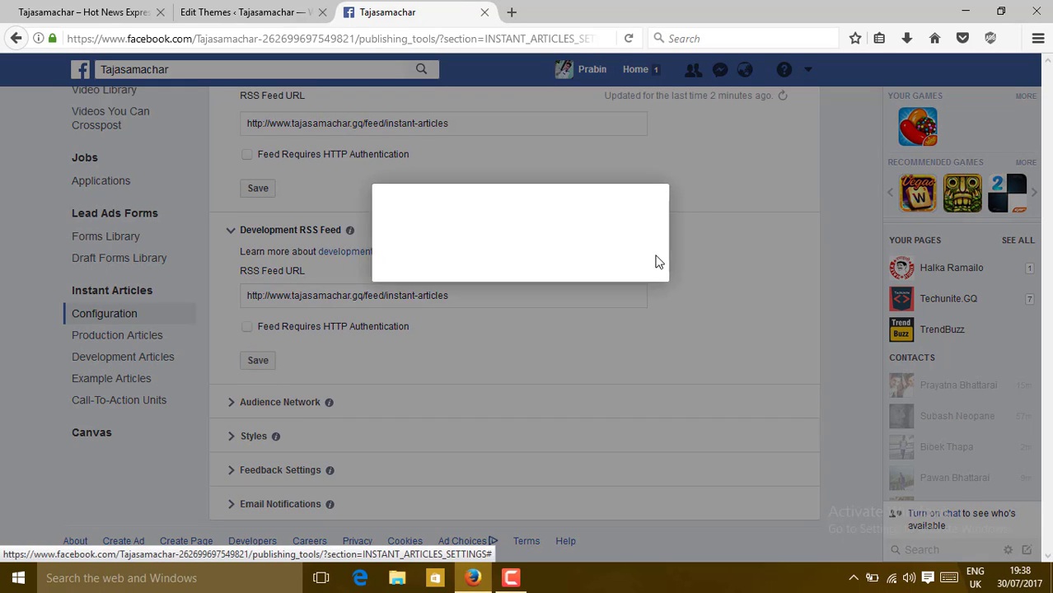
pyautogui.click(666, 281)
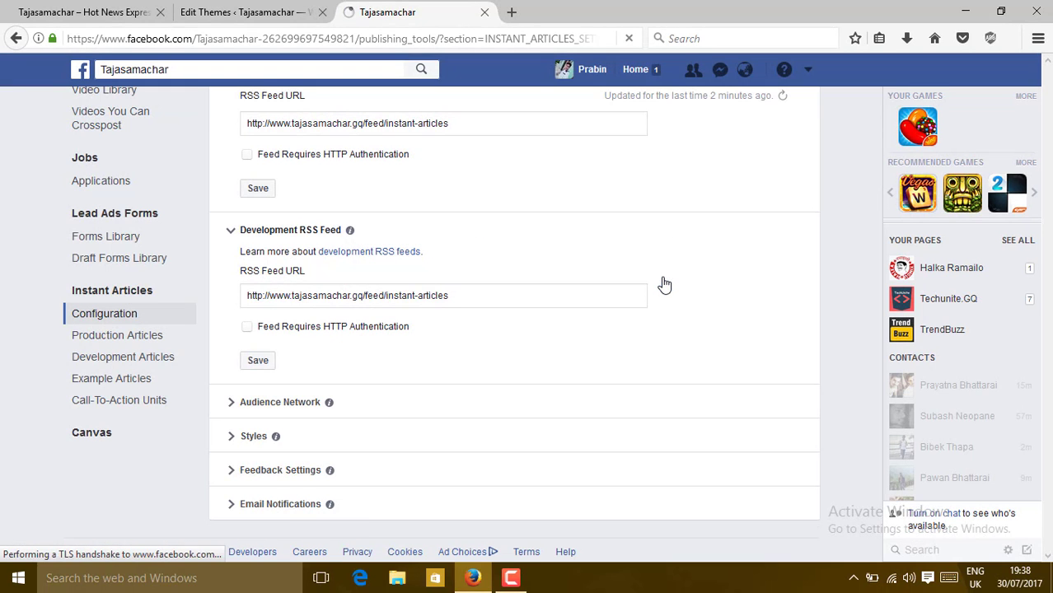